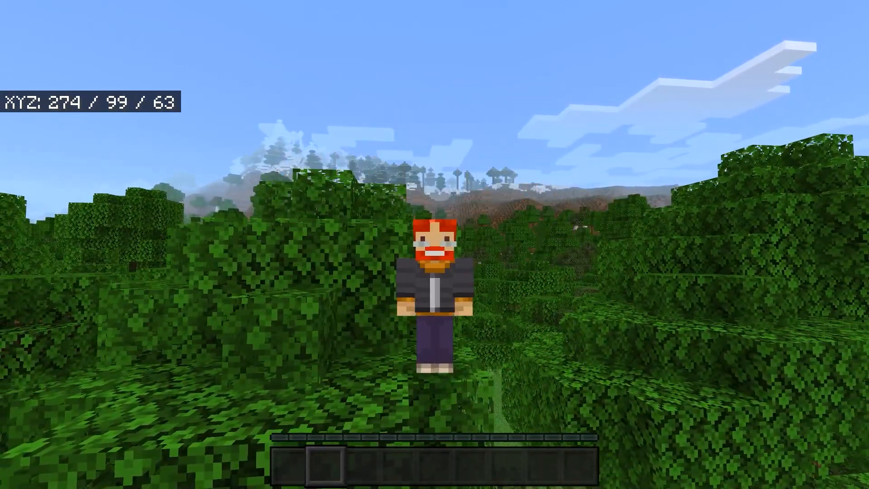
Fly in first-person over the forest and valley toward the snowy mountains, then return to third-person view.
key(F5)
key(w)
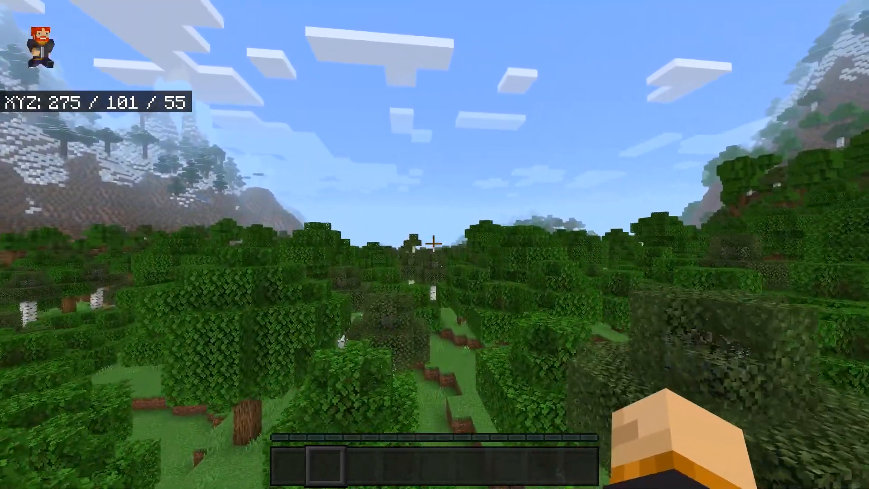
key(space)
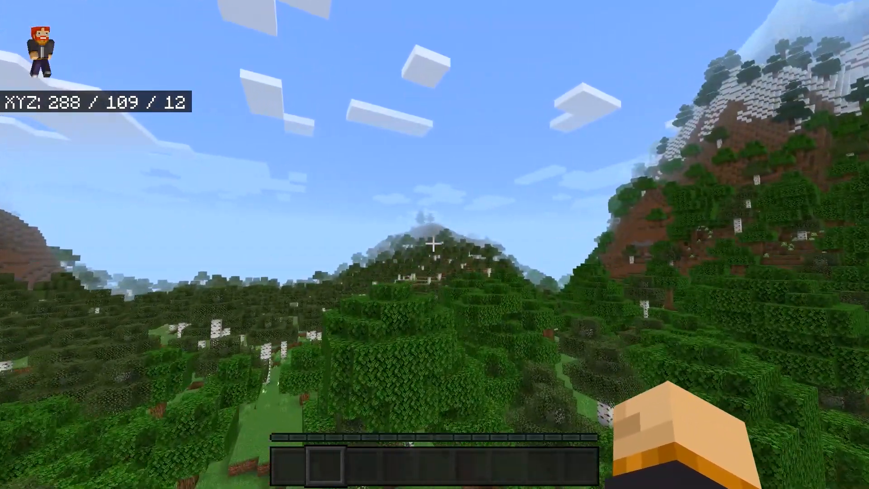
key(w)
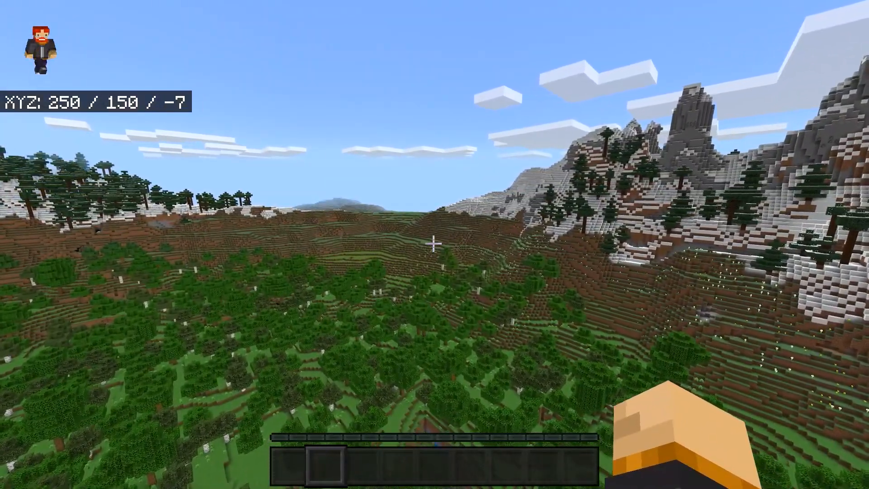
key(w)
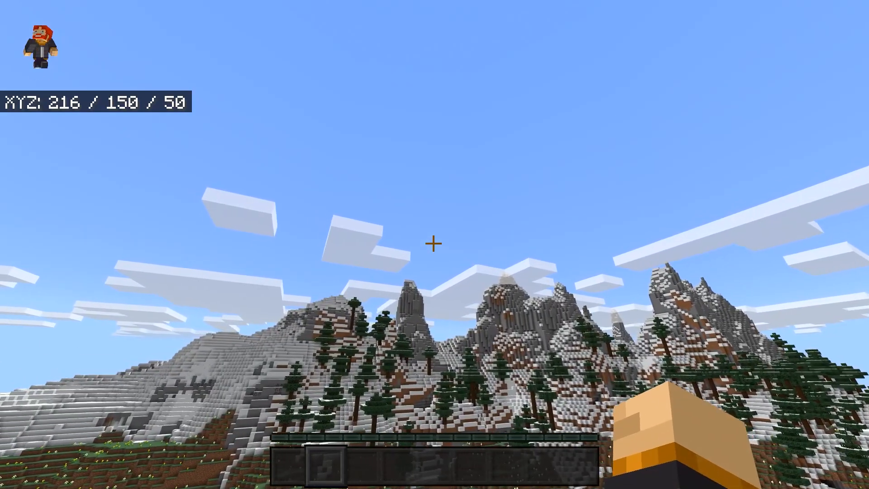
key(w)
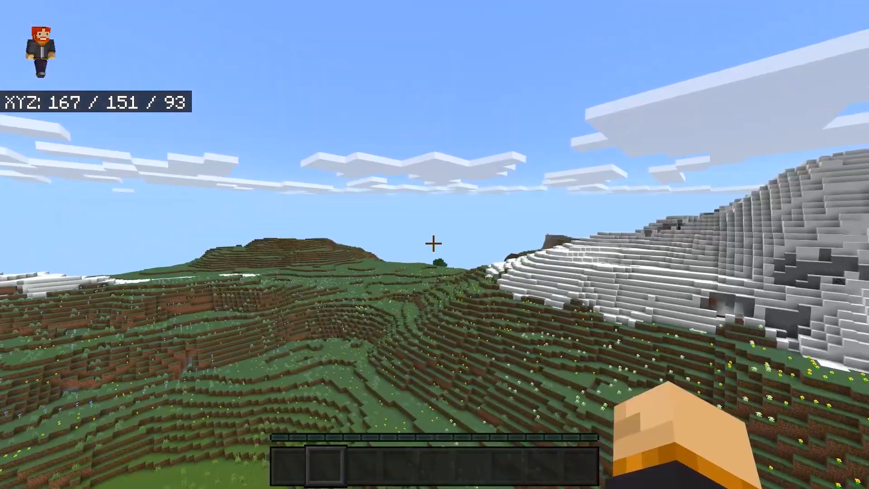
key(F5)
key(F5)
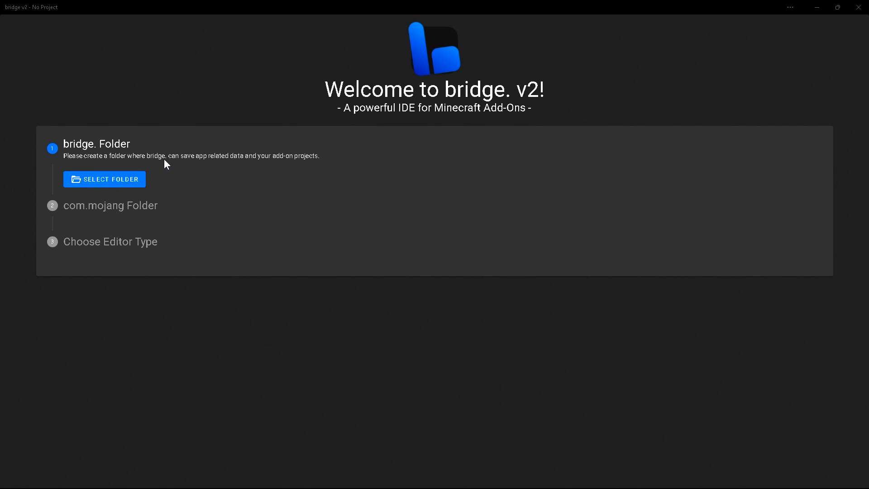
Choose bridge_projects as bridge's data folder in the folder picker.
click(136, 181)
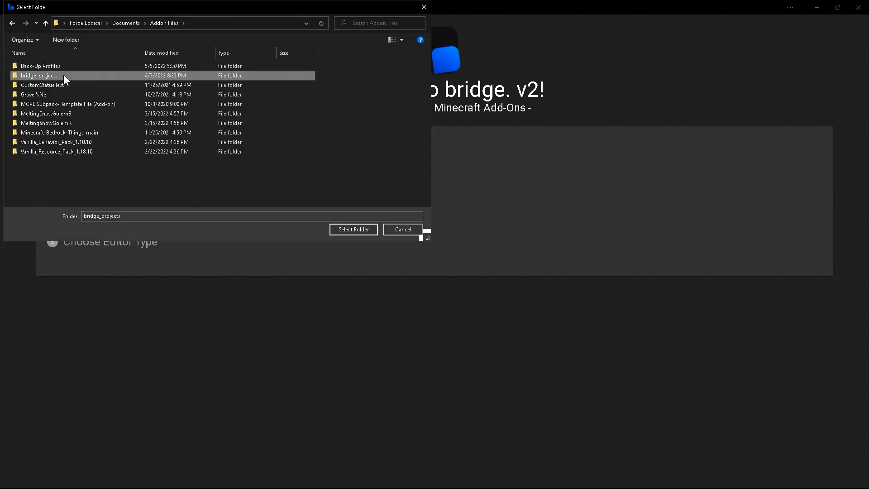
click(63, 75)
click(79, 71)
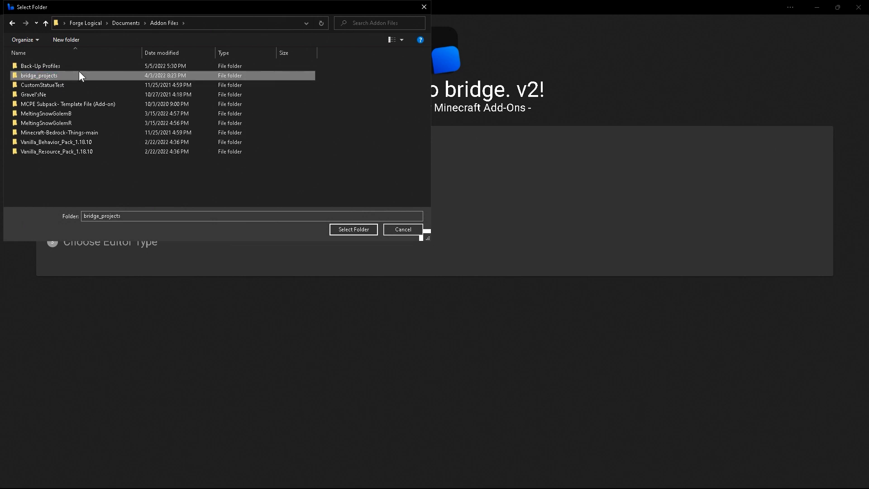
click(338, 231)
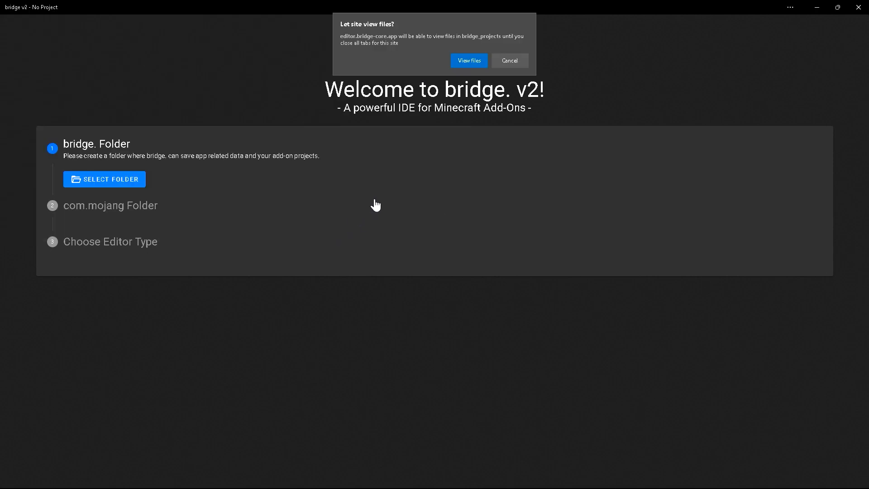
Grant bridge permission to view files and save changes in bridge_projects.
click(460, 62)
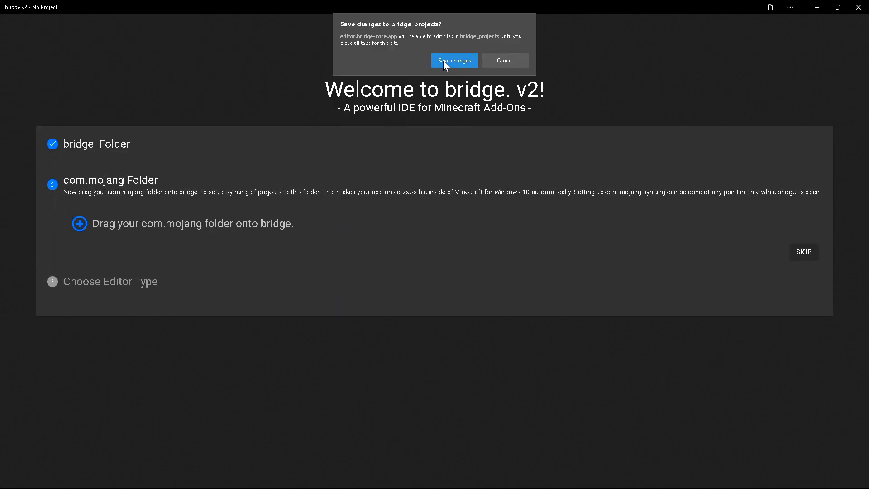
click(444, 61)
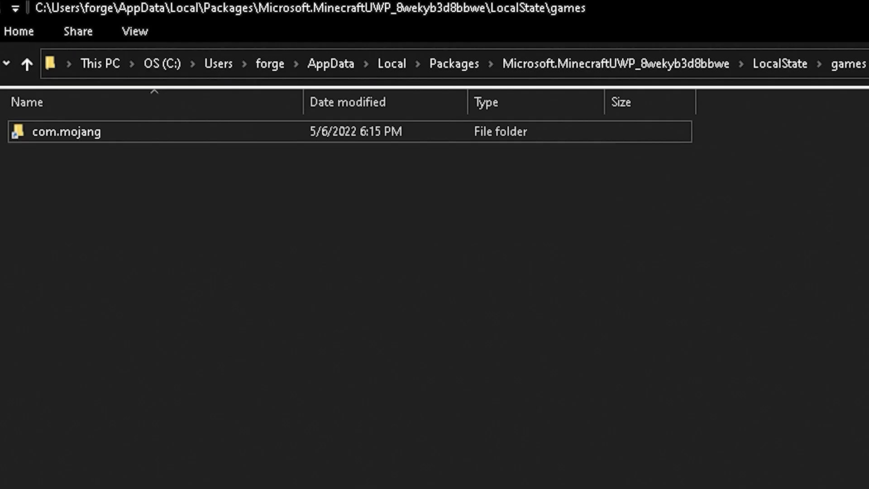
Drag the com.mojang folder from Minecraft's games directory onto the bridge welcome window.
click(390, 65)
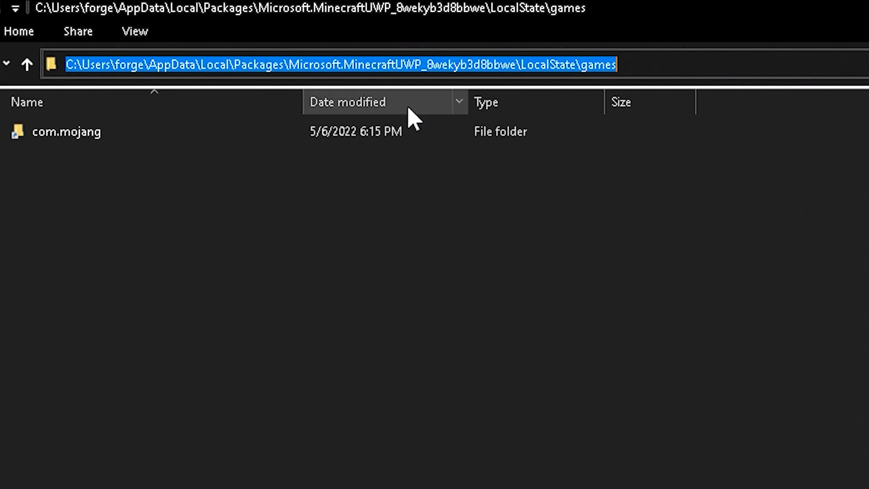
click(98, 136)
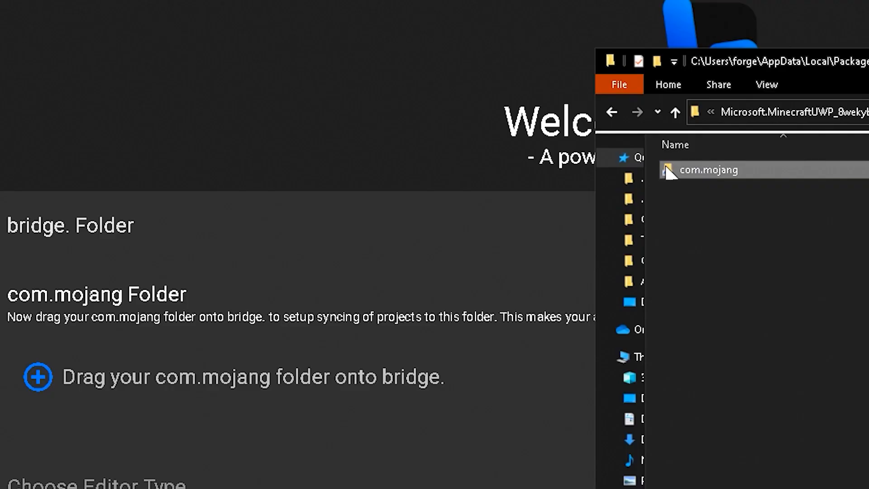
mouse_move(718, 170)
mouse_down()
mouse_move(116, 340)
mouse_move(122, 333)
mouse_up()
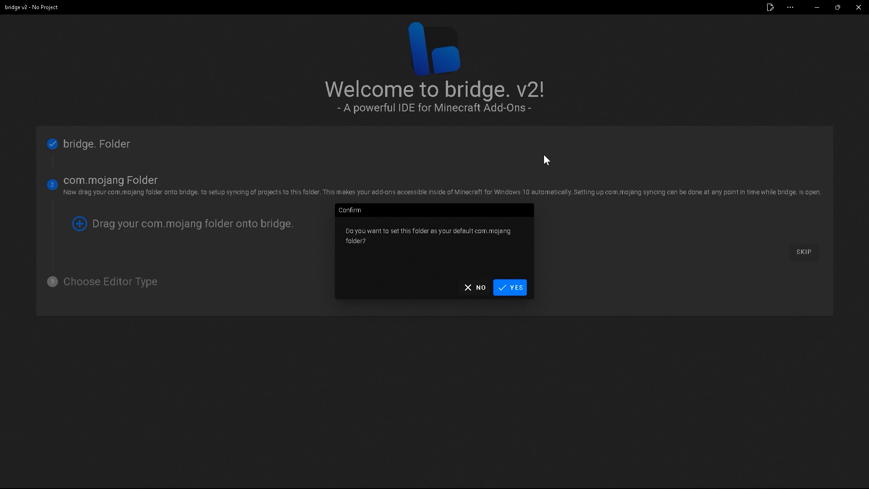
Confirm com.mojang as the default folder with save permission and choose the Tree Editor for JSON.
click(514, 290)
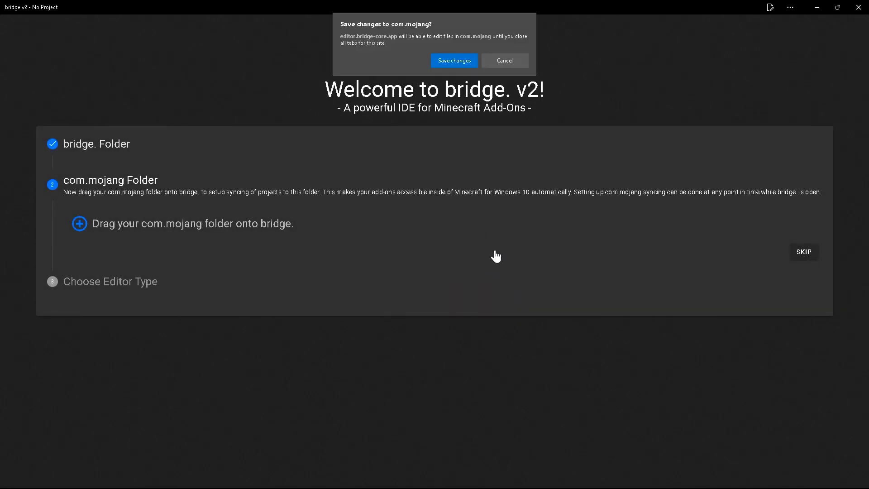
key(Return)
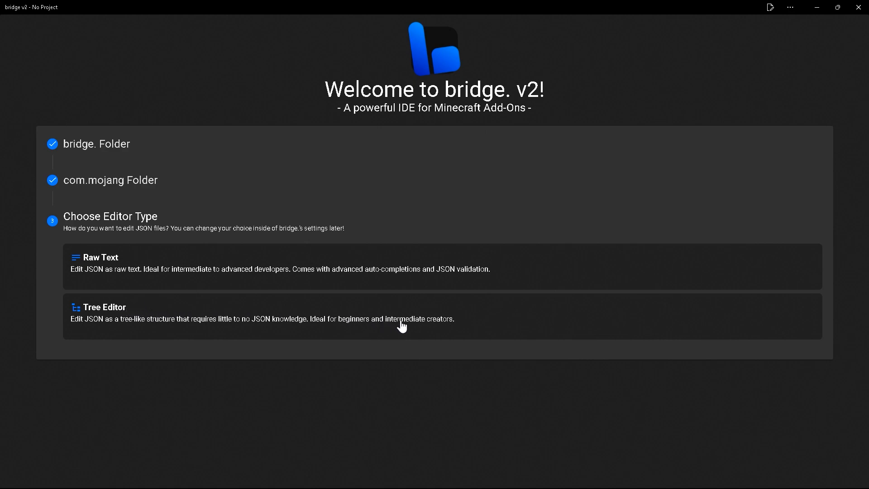
click(293, 307)
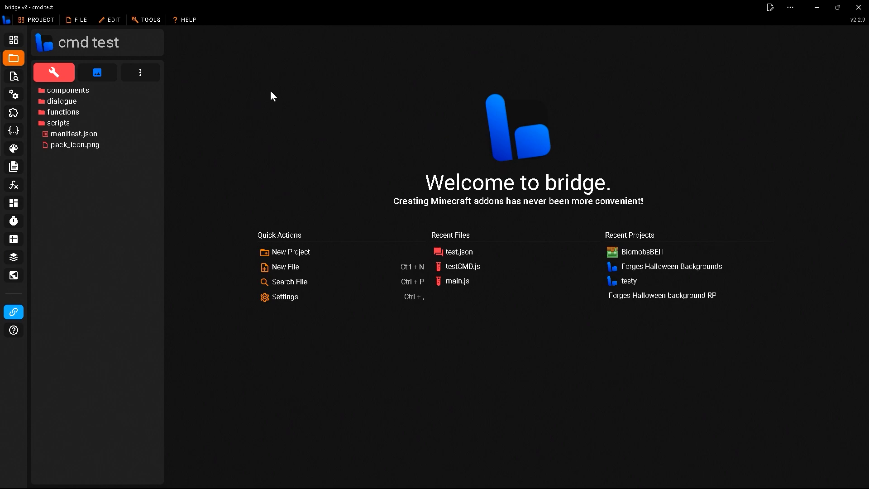
Start a new project and leave the resource pack out of it.
click(50, 28)
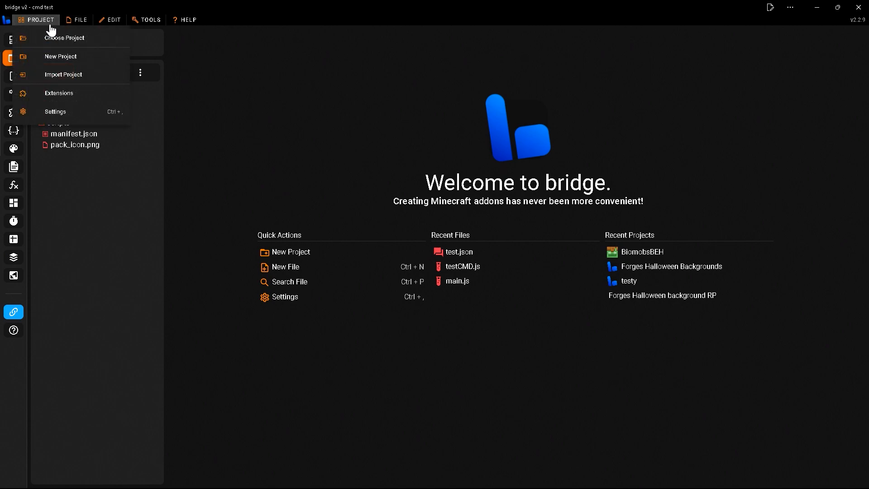
click(58, 56)
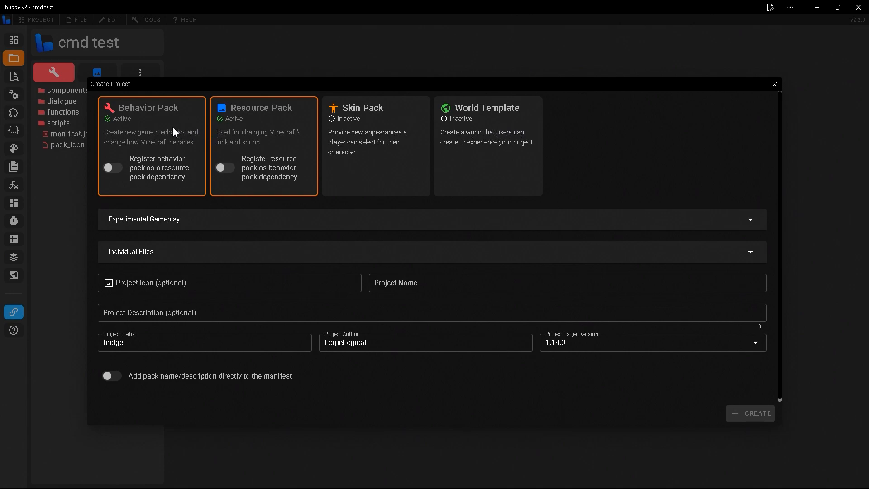
click(246, 119)
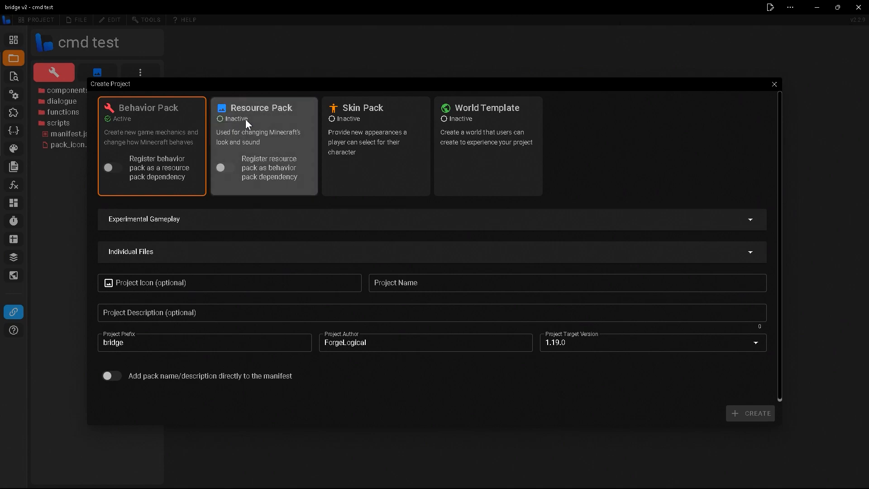
Enable the Holiday Creator Features and Upcoming Creator Features experiments.
click(207, 218)
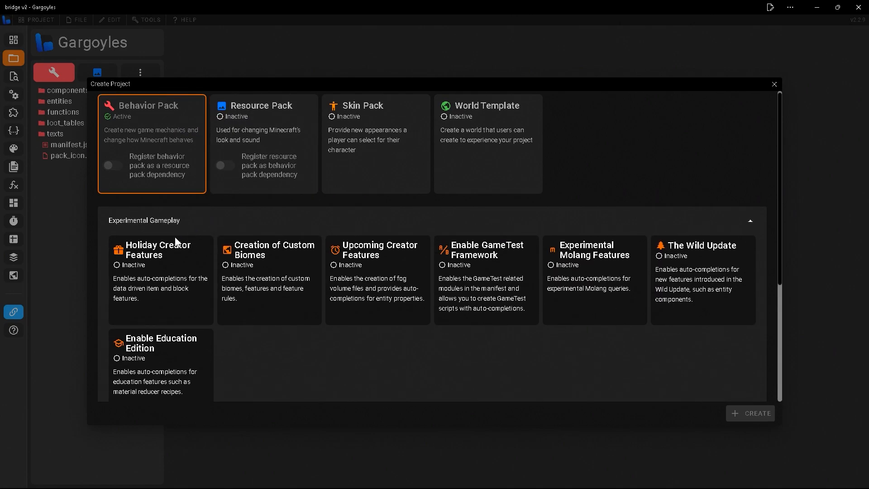
click(136, 255)
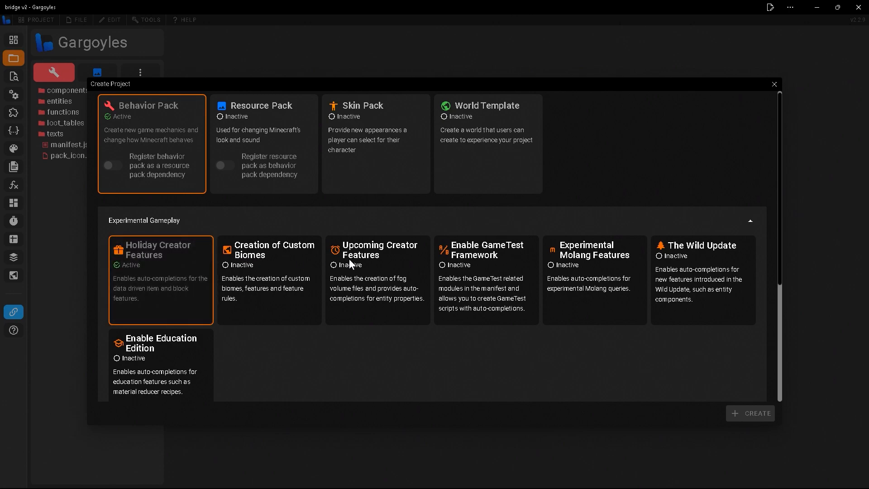
click(392, 258)
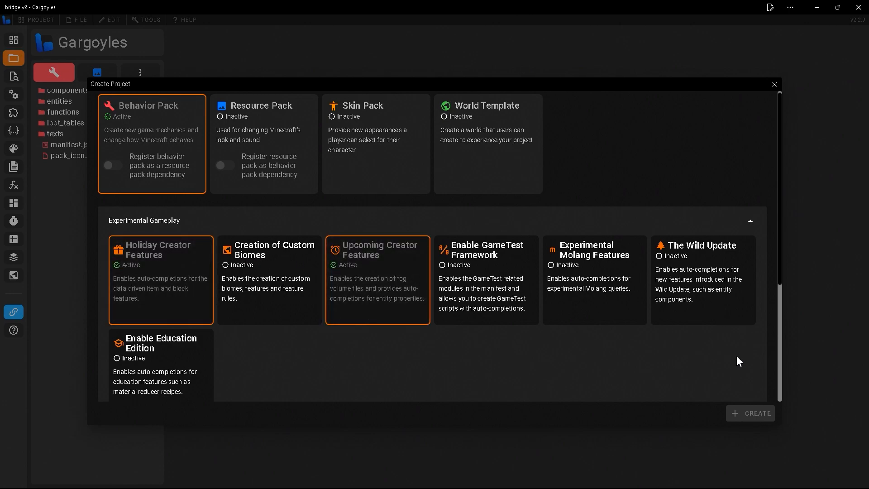
scroll(271, 326, down, 3)
Exclude the tick.json and player.json individual files.
click(139, 300)
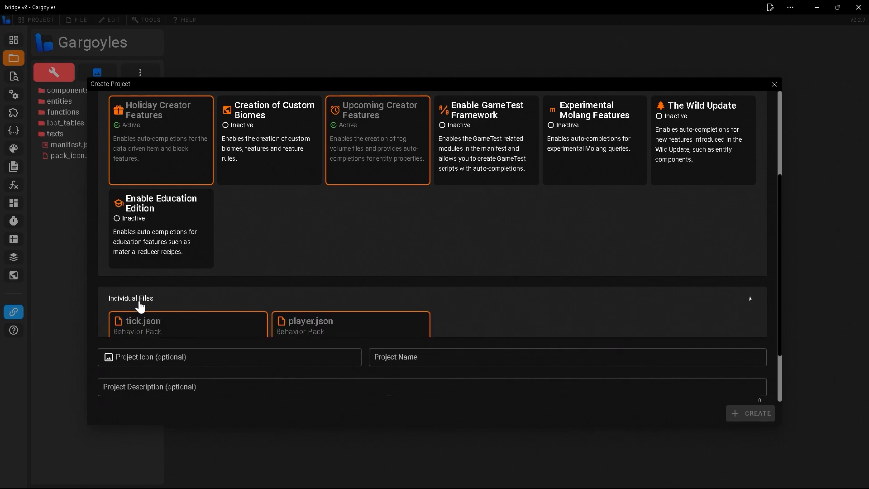
scroll(143, 306, down, 1)
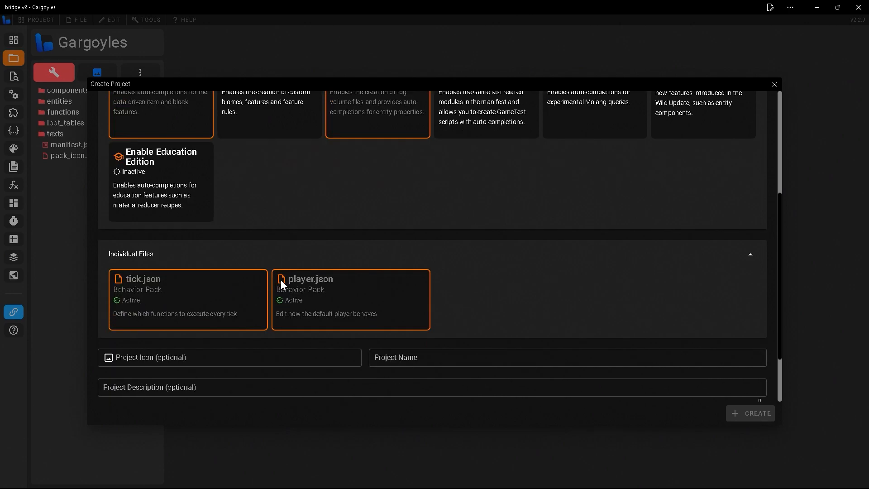
click(211, 284)
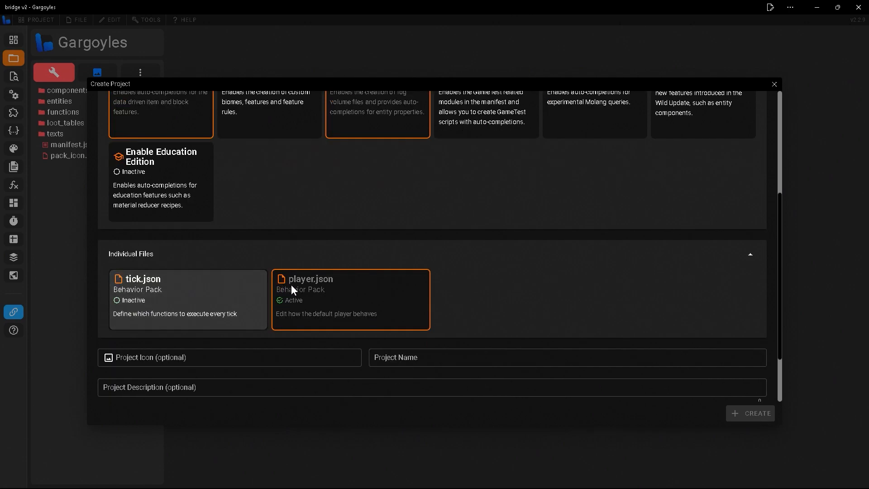
click(298, 285)
scroll(384, 294, down, 2)
Name the project DimTest, replace the prefix bridge with dim, and create it.
click(399, 277)
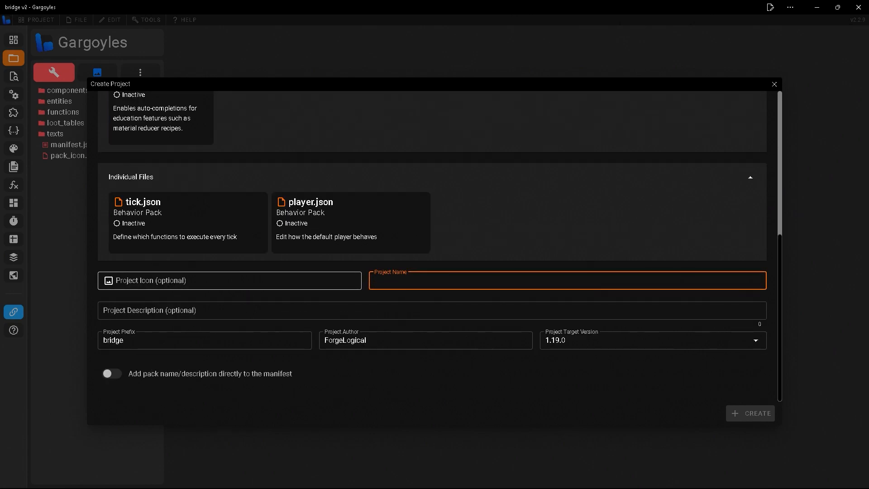
text(DimTest)
click(221, 306)
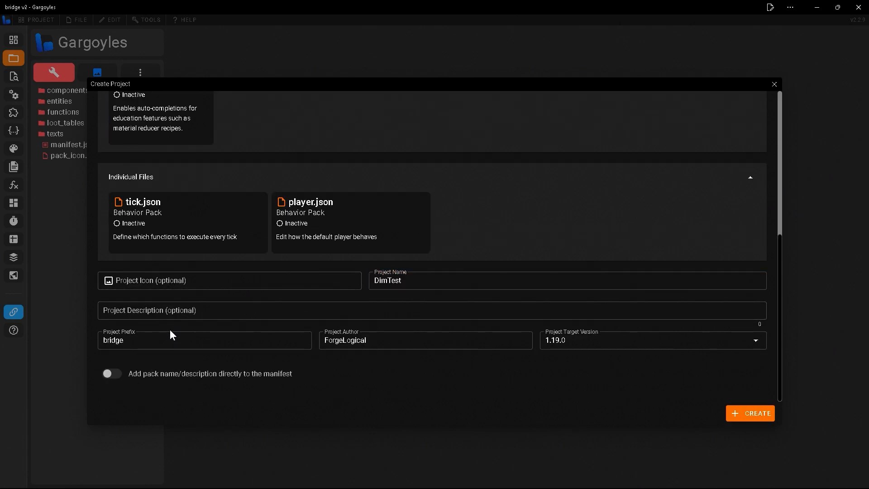
click(143, 341)
double_click(144, 340)
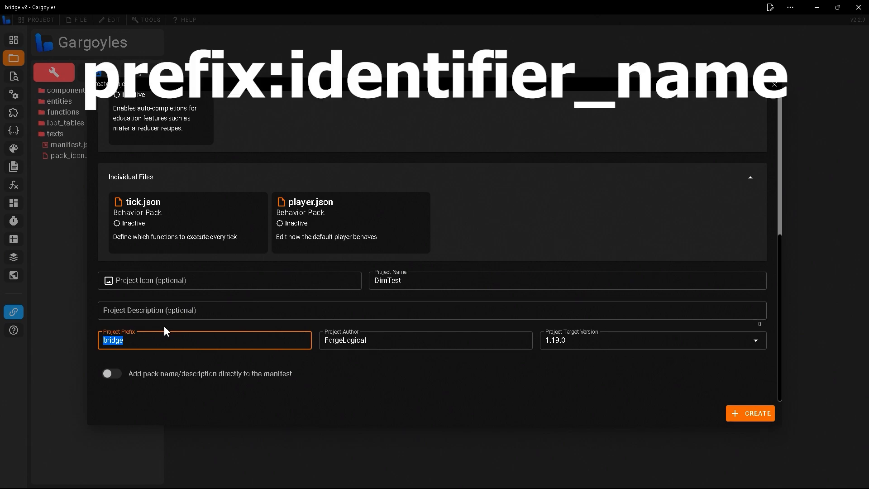
text(dim)
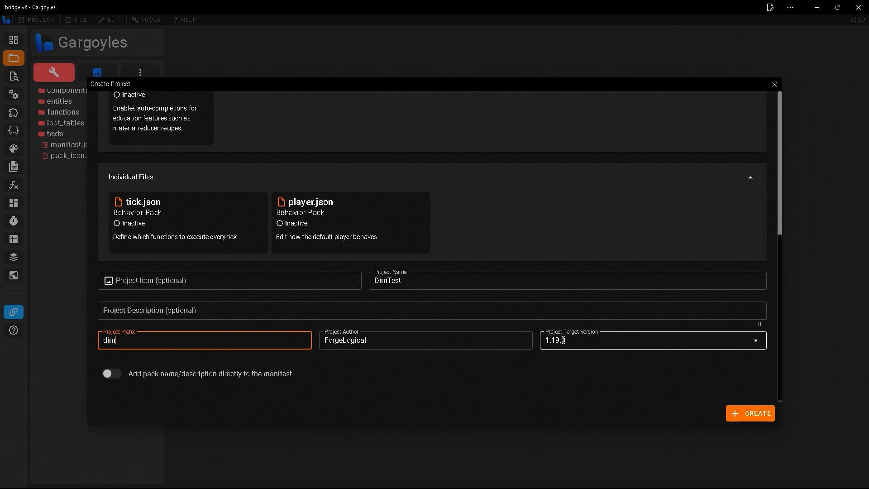
click(747, 413)
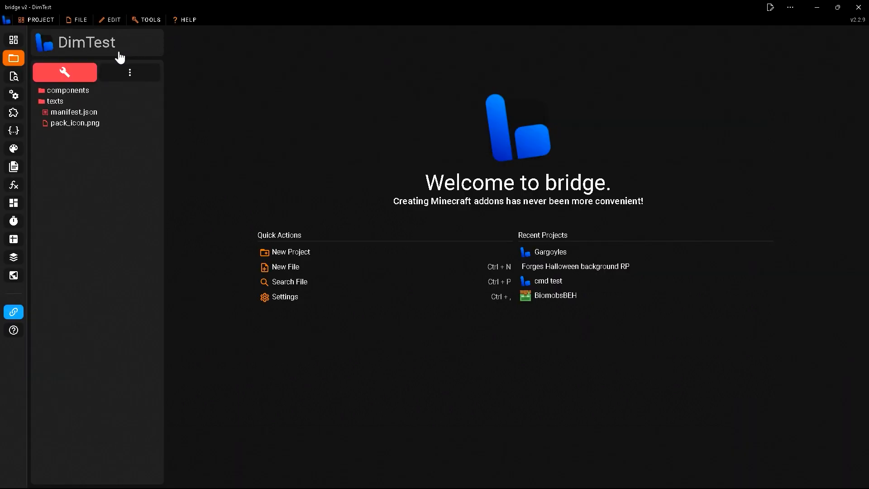
Start a new file from the blank Dimension preset under Simple Files.
click(68, 25)
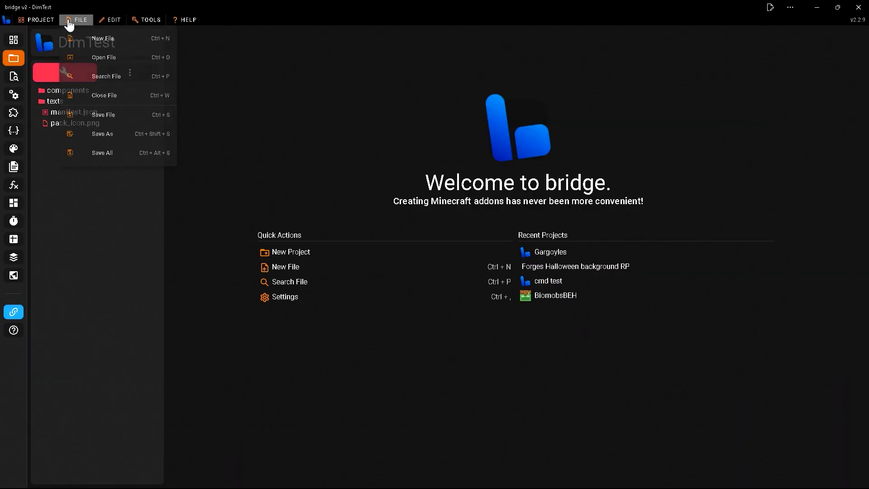
click(102, 39)
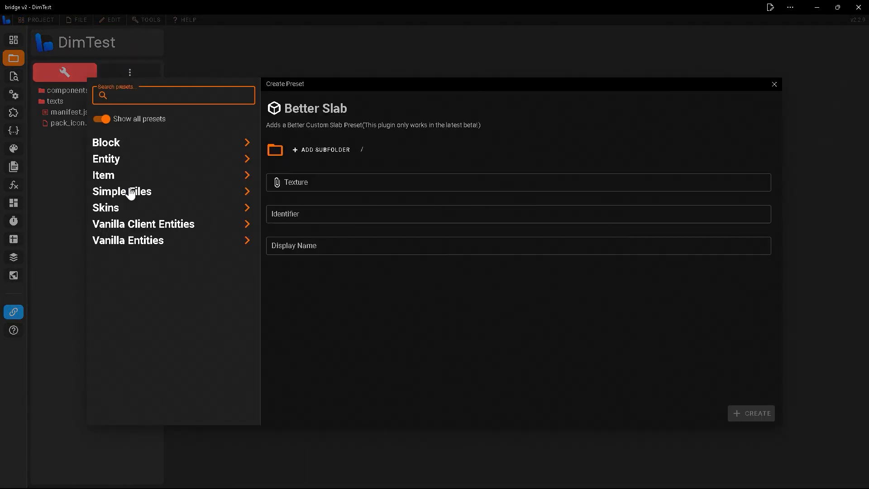
click(131, 193)
scroll(120, 317, down, 2)
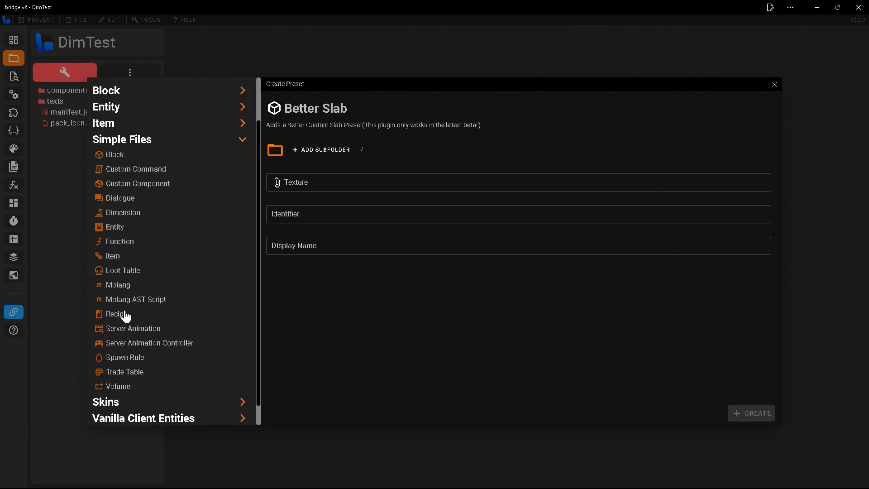
scroll(124, 320, down, 1)
click(114, 196)
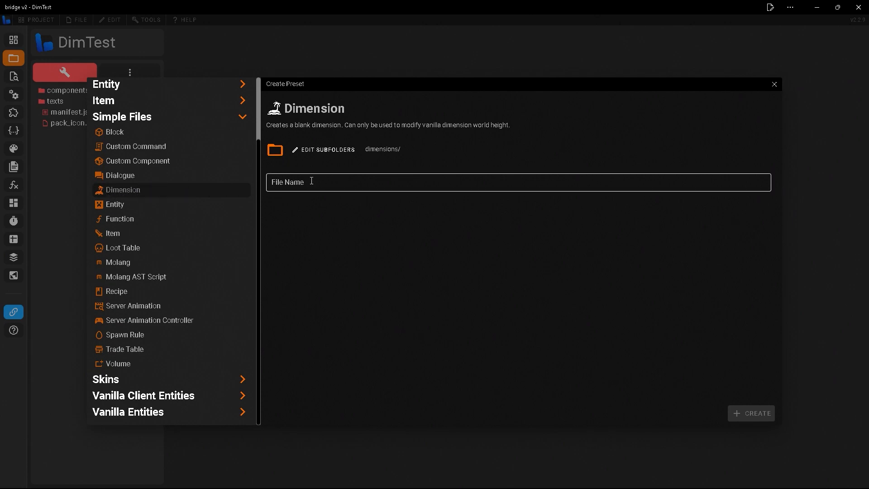
Name the dimension file overworld and create it.
click(334, 180)
text(overworld)
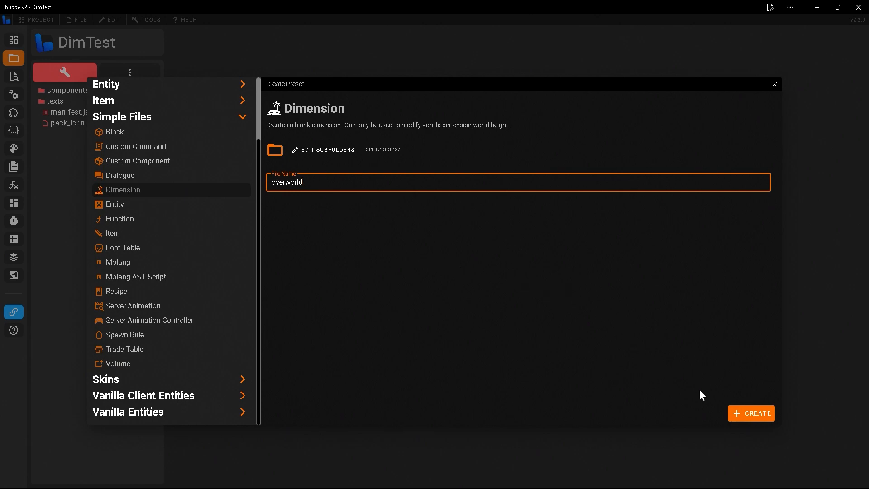
click(731, 411)
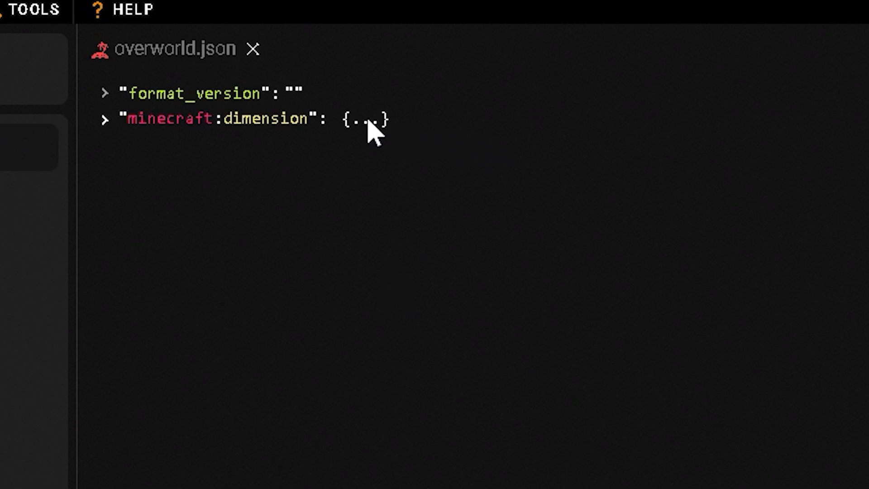
Set format_version to 1.19.0 and the description identifier to minecraft:overworld.
click(159, 97)
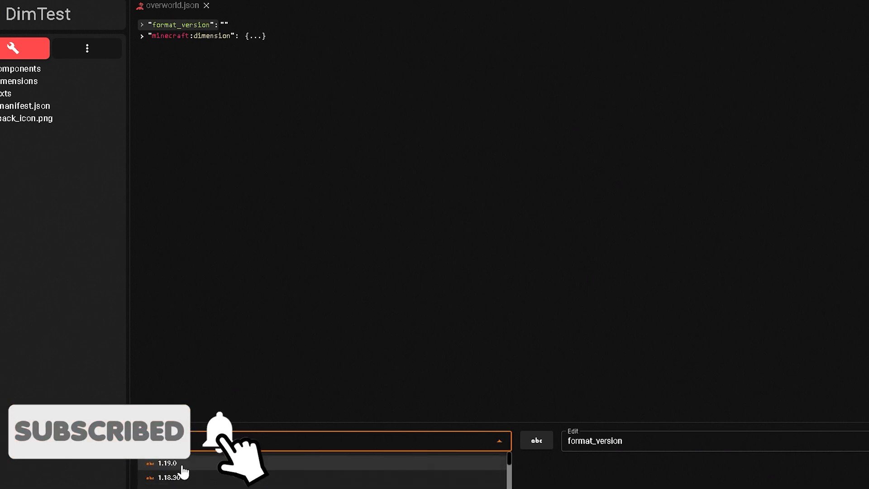
click(188, 464)
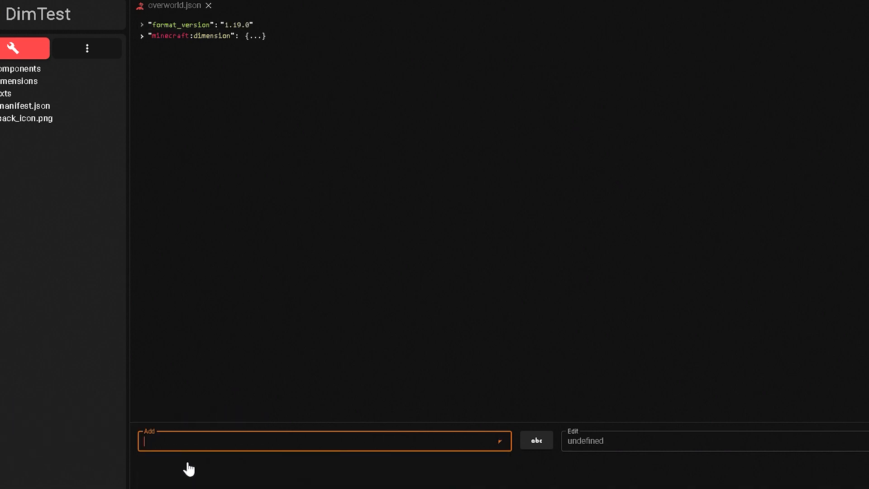
click(142, 36)
click(181, 48)
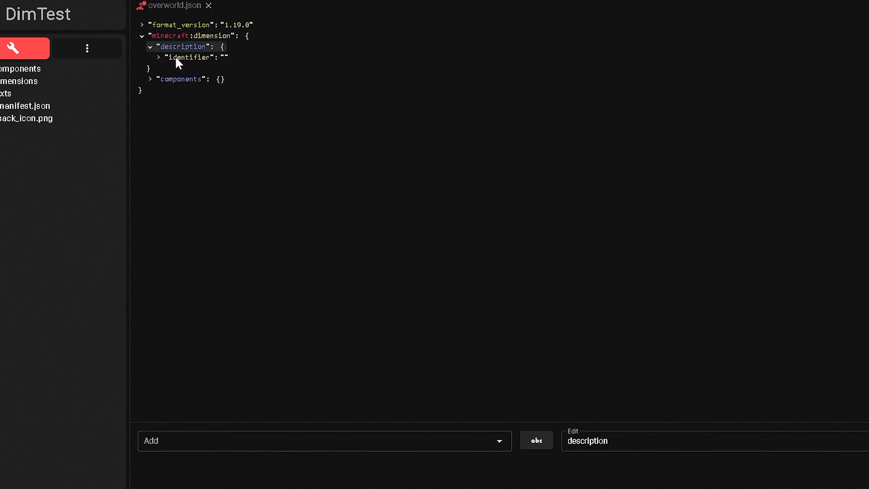
click(175, 57)
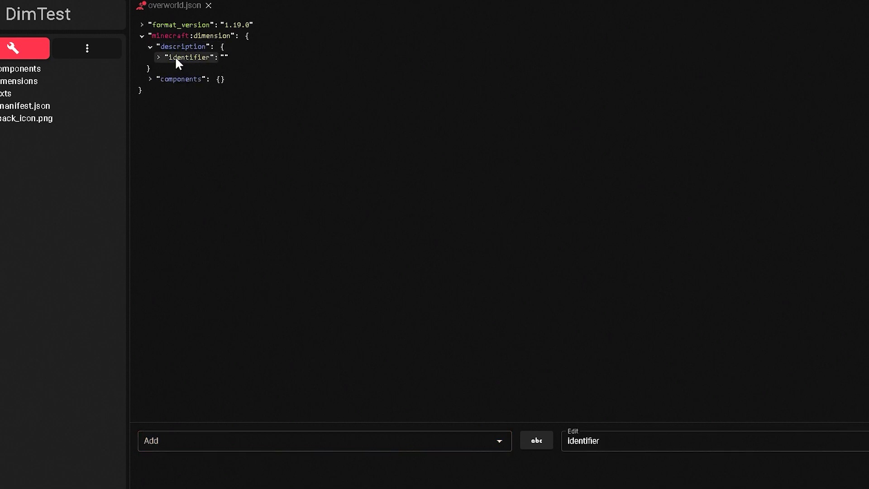
click(251, 446)
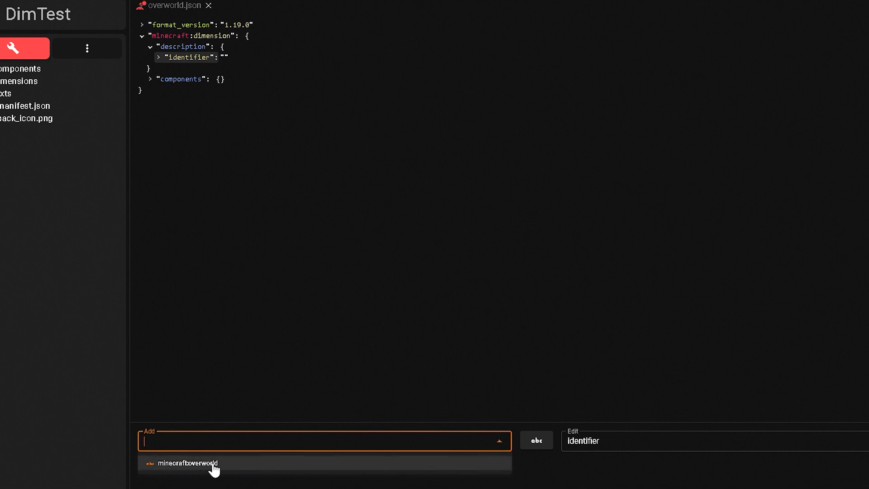
click(187, 463)
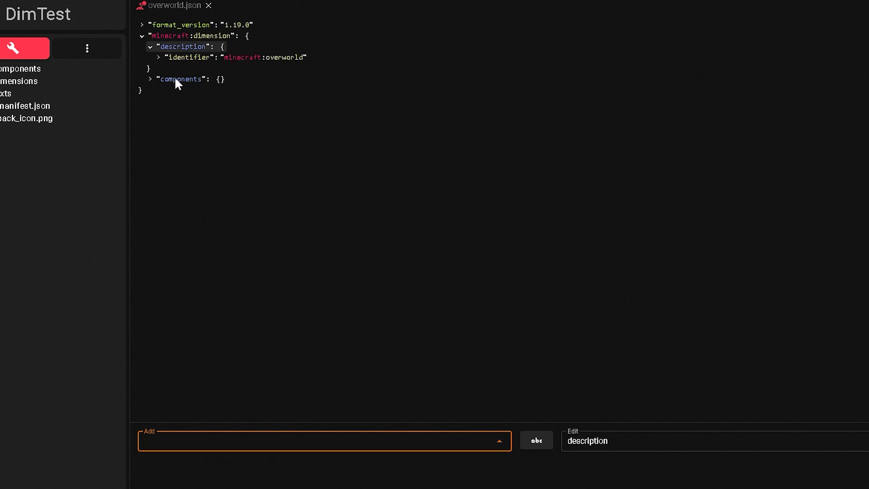
Add a minecraft:generation component with a generator_type entry under components.
click(163, 442)
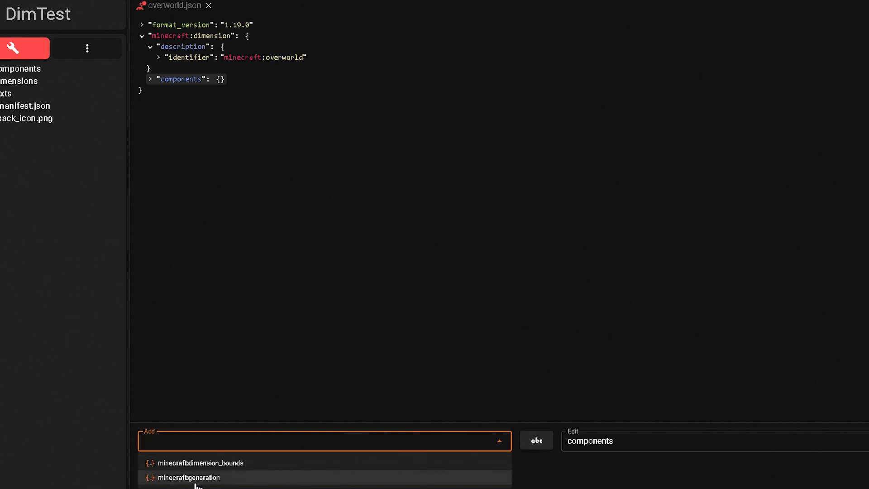
click(198, 478)
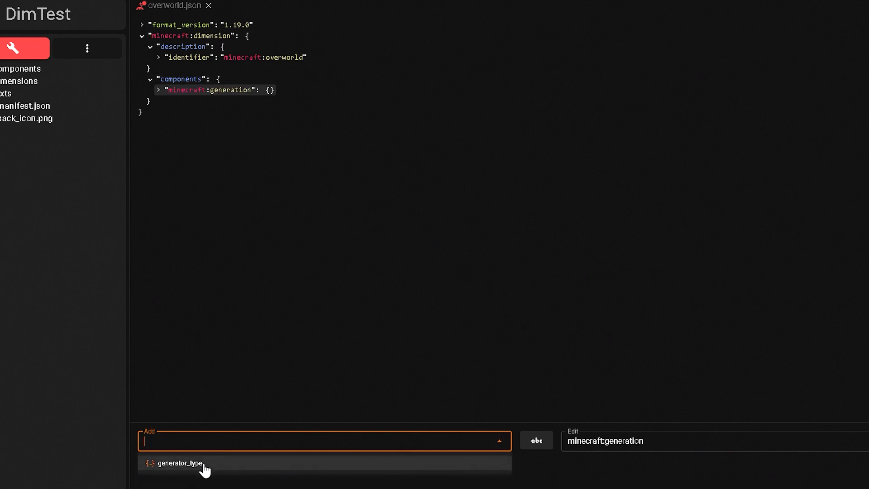
click(204, 465)
click(213, 443)
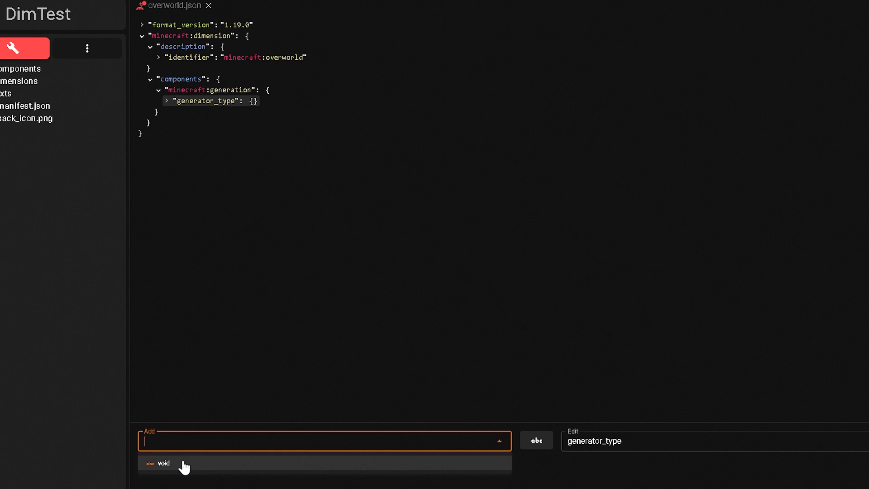
click(215, 94)
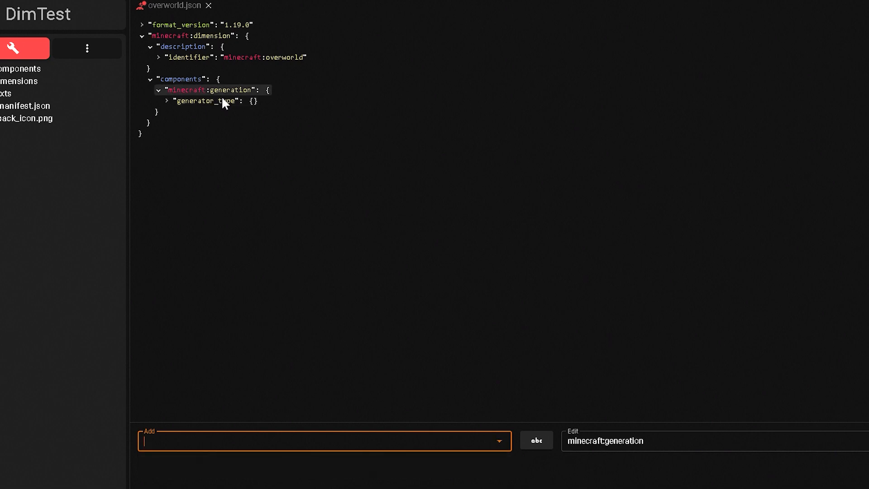
click(221, 101)
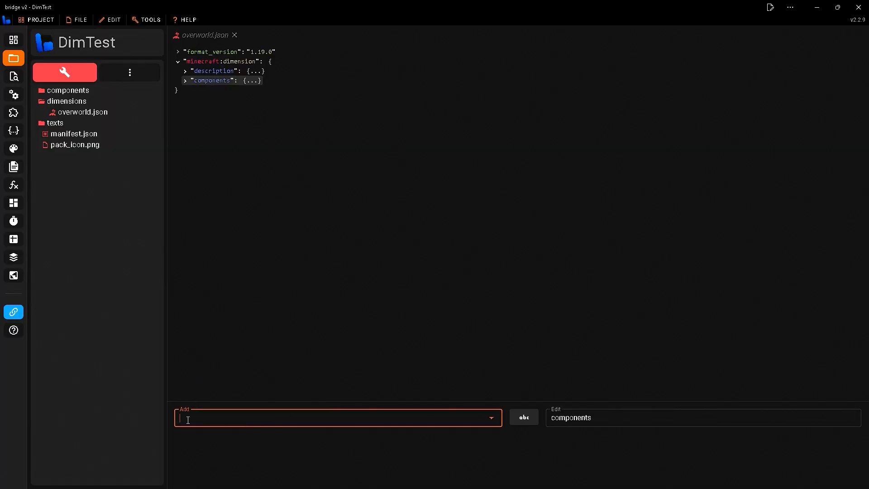
Add a minecraft:dimension_bounds component with a min height of -80.
click(187, 419)
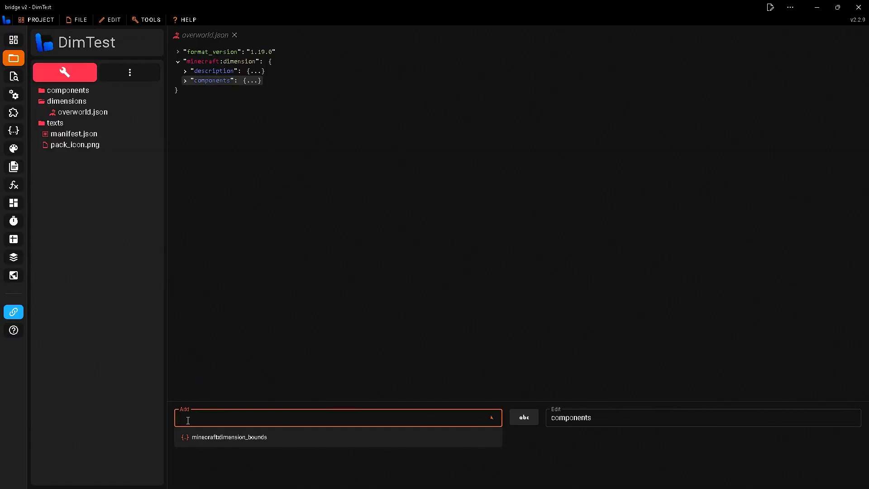
click(238, 440)
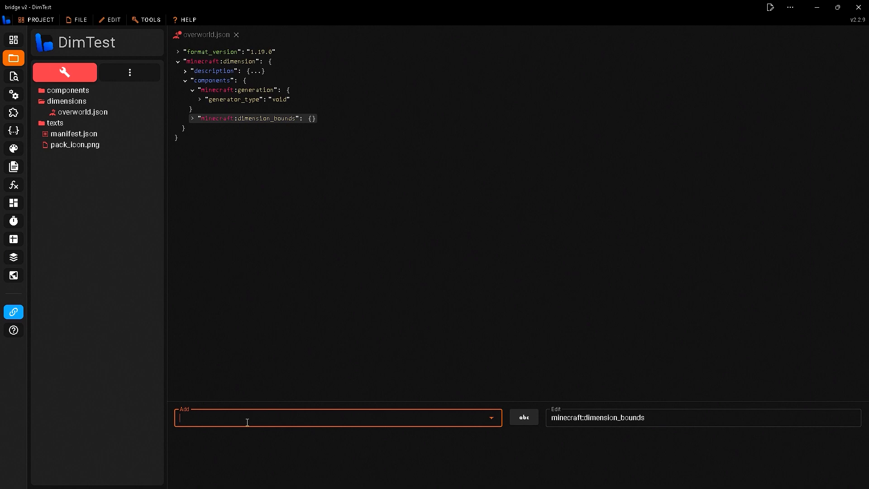
click(247, 422)
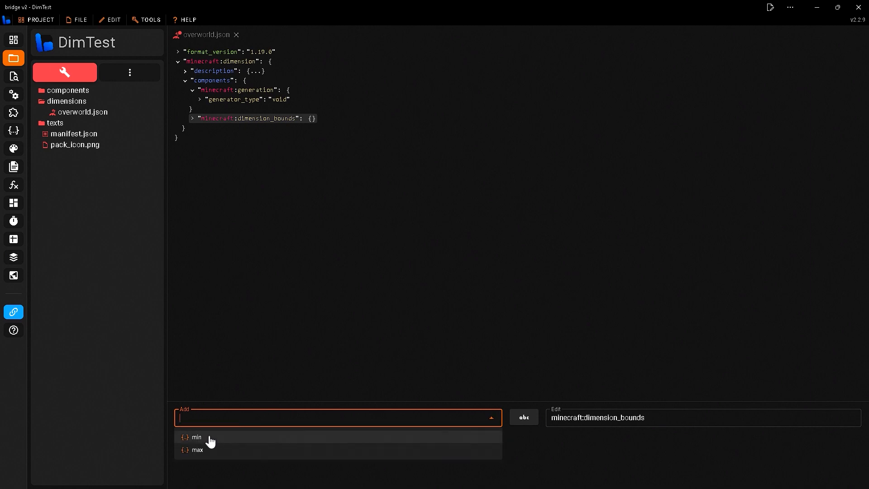
click(210, 438)
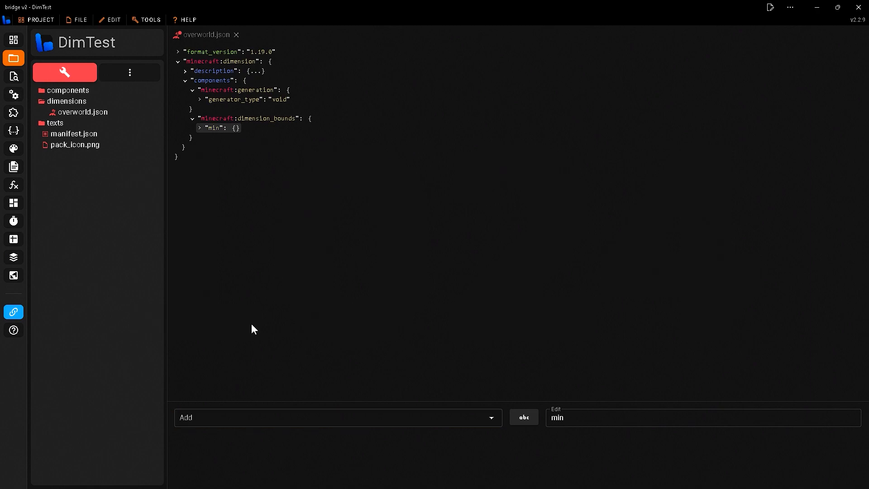
click(242, 418)
text(-)
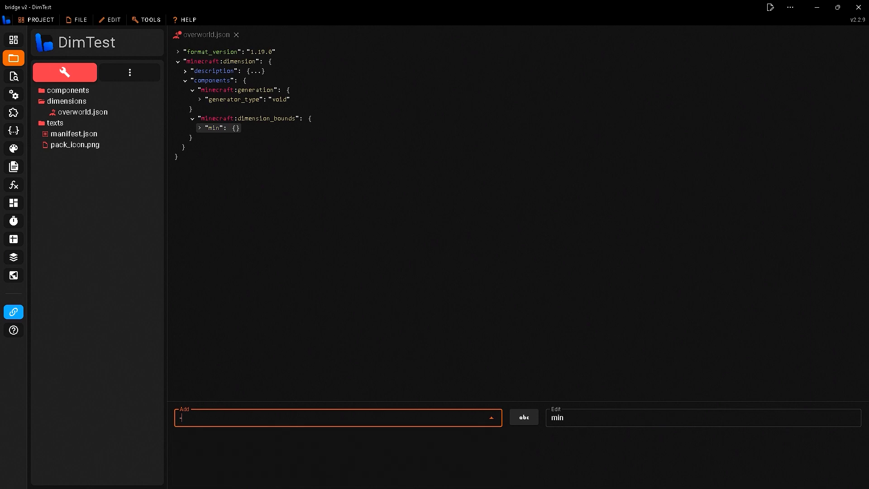
text(80)
key(Return)
text(max)
key(Return)
text(4)
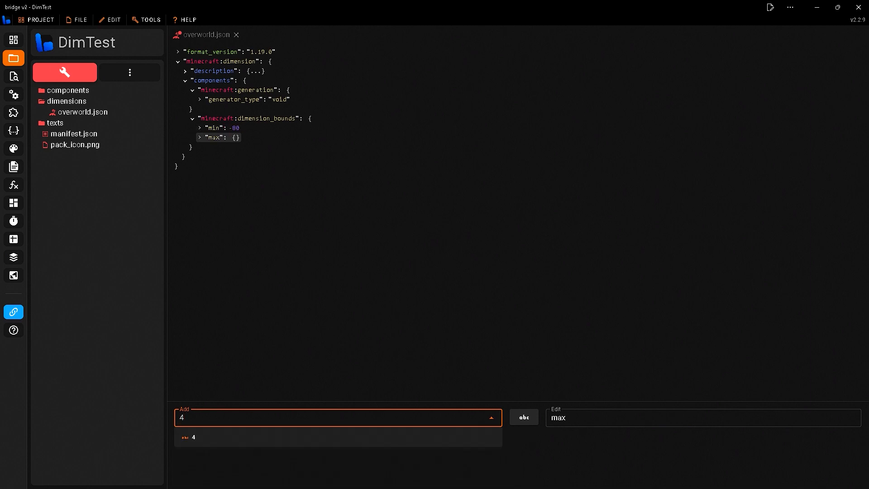
text(0)
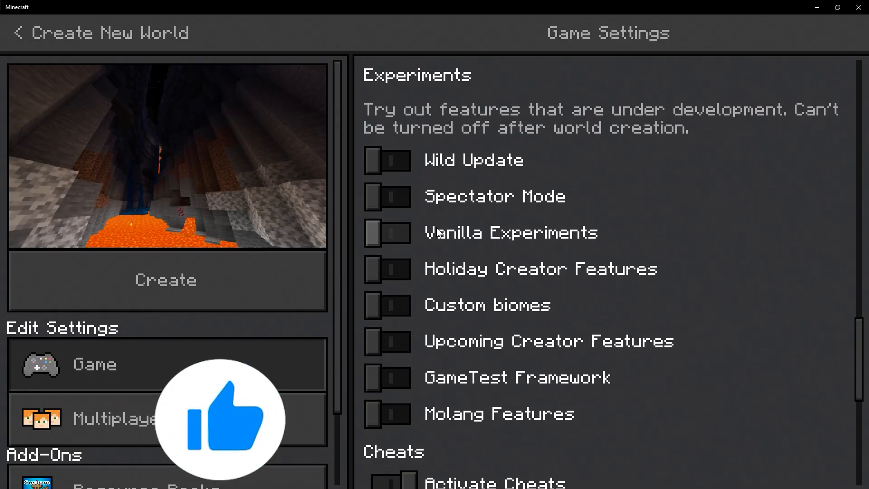
Create the world with Holiday and Upcoming Creator Features on and DimTest BP active.
click(422, 266)
click(375, 300)
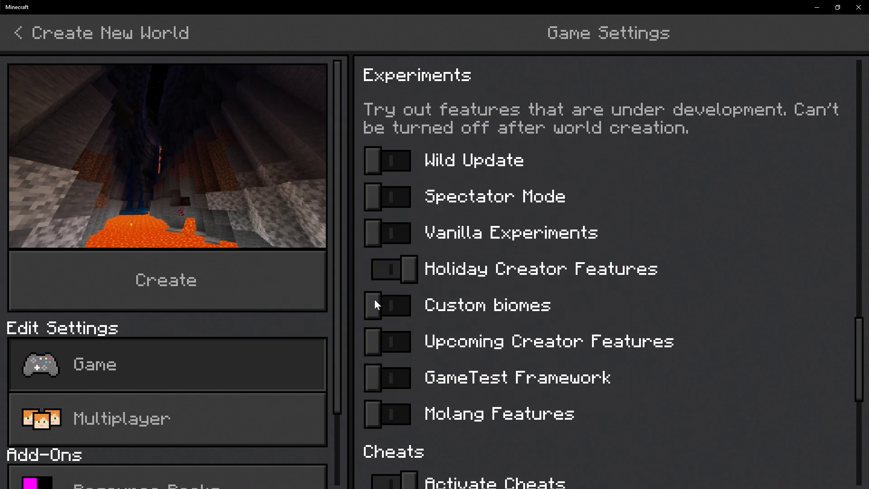
click(417, 340)
scroll(150, 400, down, 2)
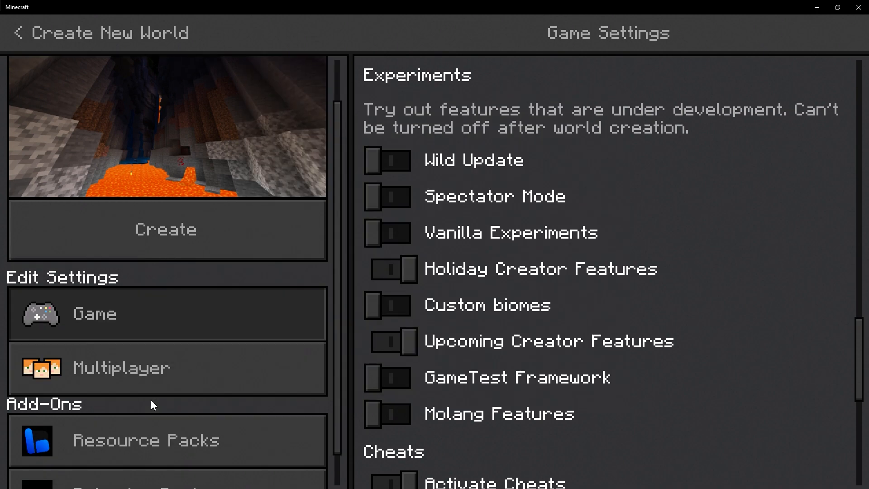
scroll(130, 449, down, 1)
click(130, 451)
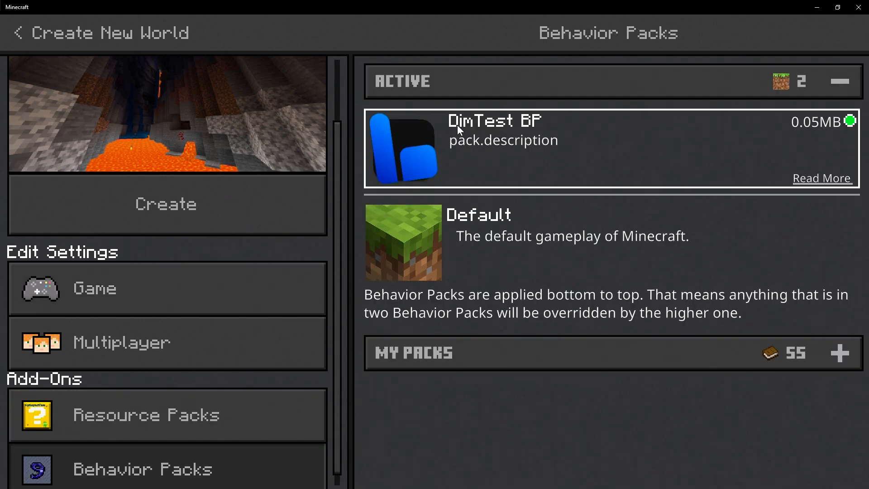
click(312, 200)
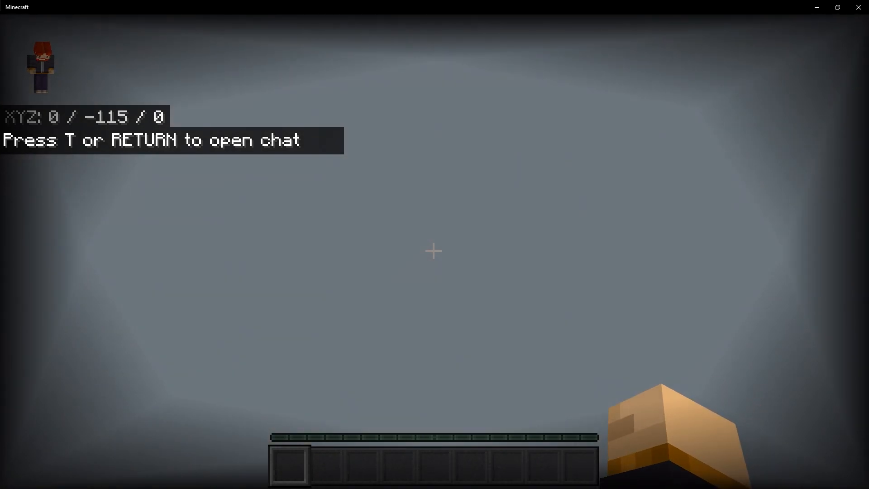
Fly upward through the empty void toward the sky.
key(space)
key(space)
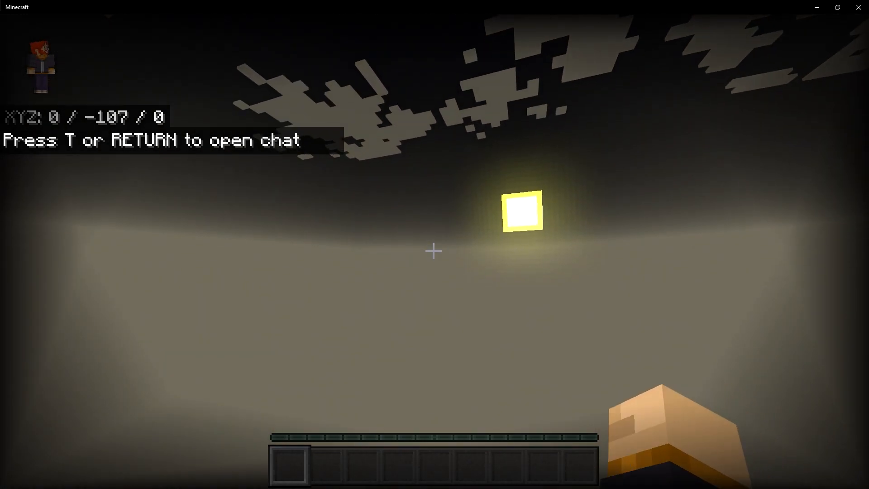
key(space)
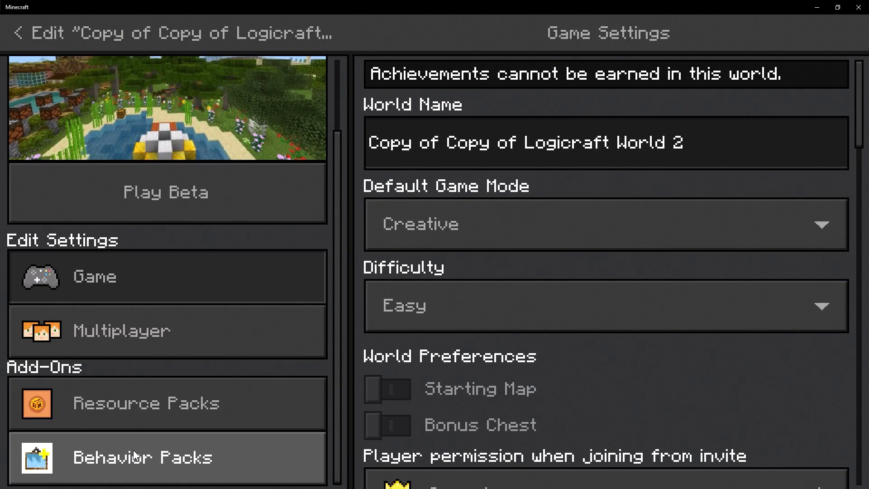
Check the world's Active behavior packs list shows DimTest BP, then return to the game.
click(133, 451)
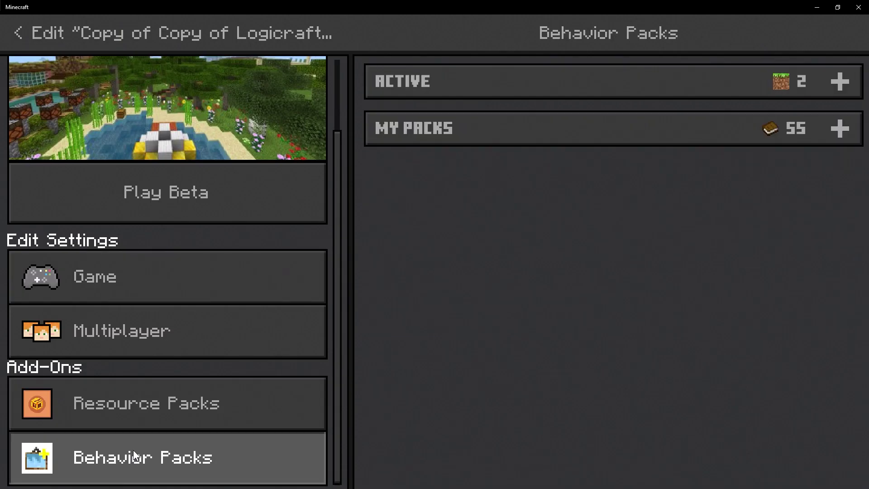
click(647, 82)
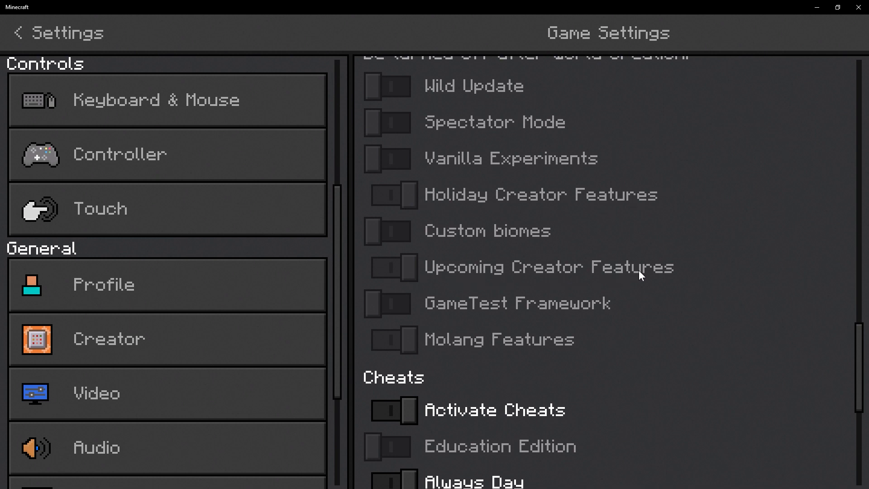
key(Escape)
Fly up and forward over the village toward the river and stone cliff.
key(w)
key(space)
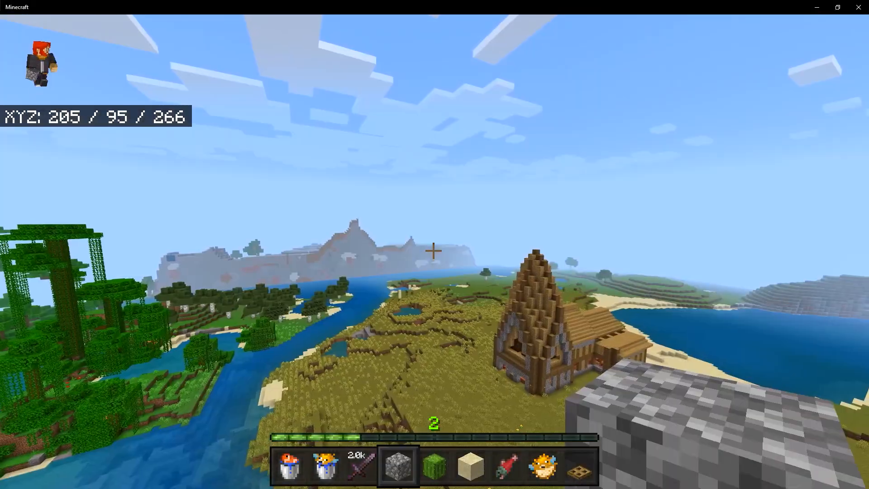
key(w)
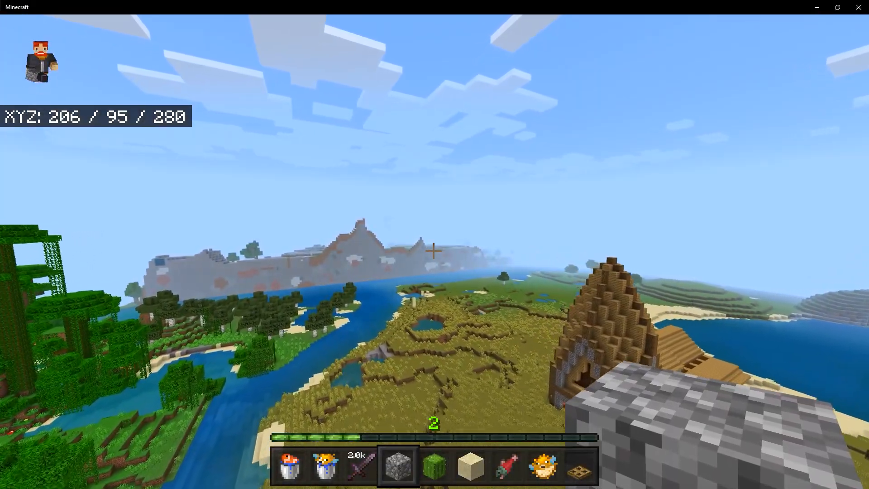
key(w)
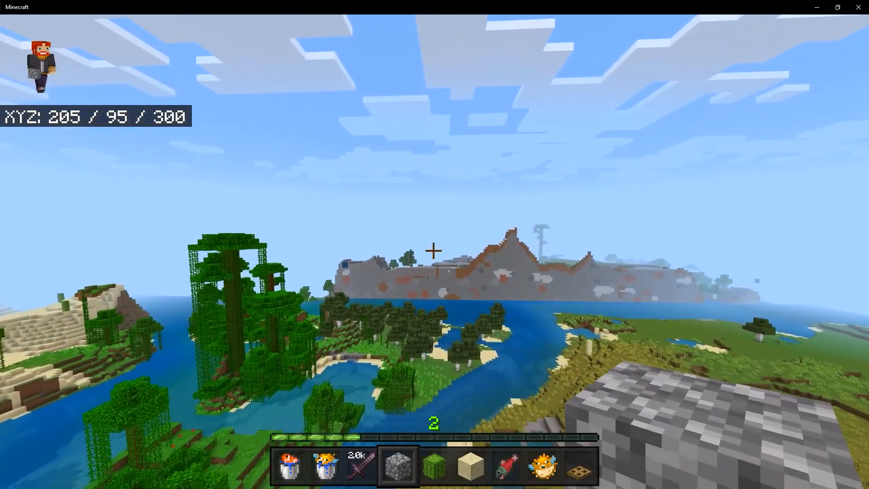
key(w)
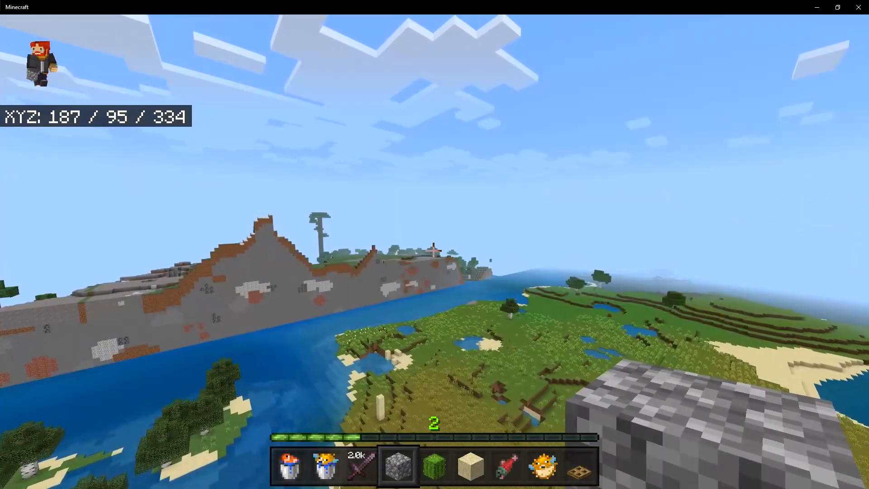
key(w)
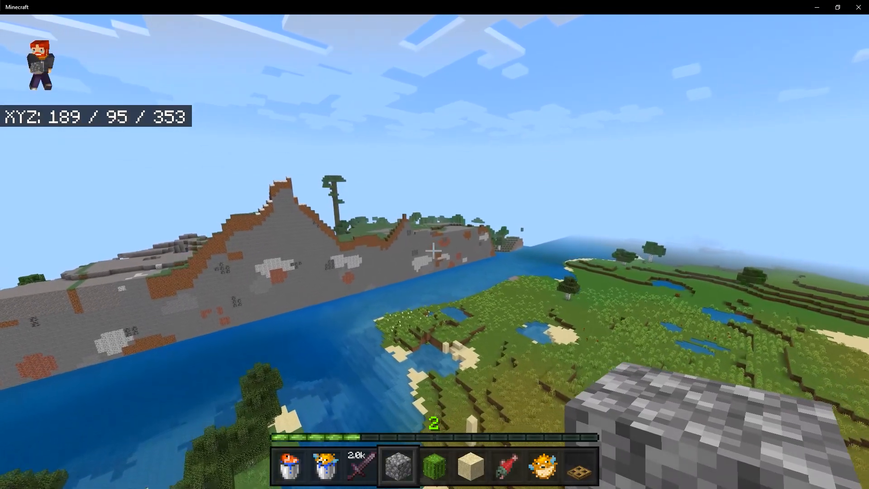
Fly across the water to the cliff edge and the floating grassy pillar over void.
key(w)
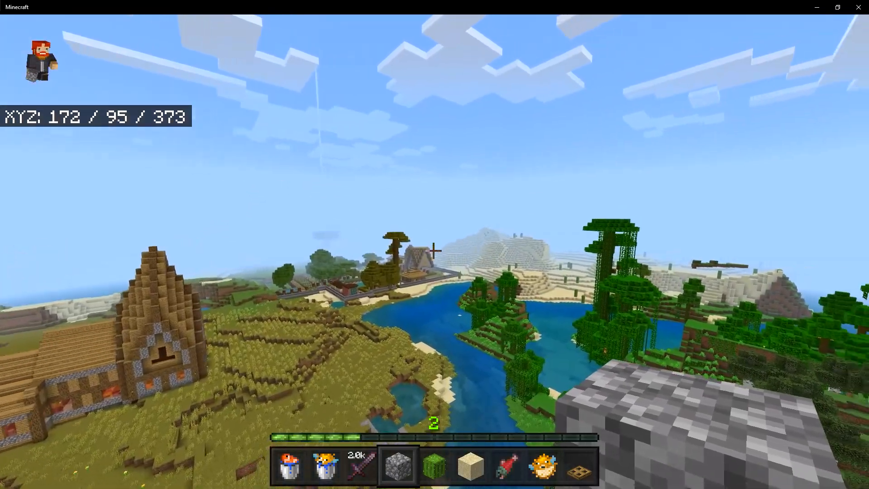
key(w)
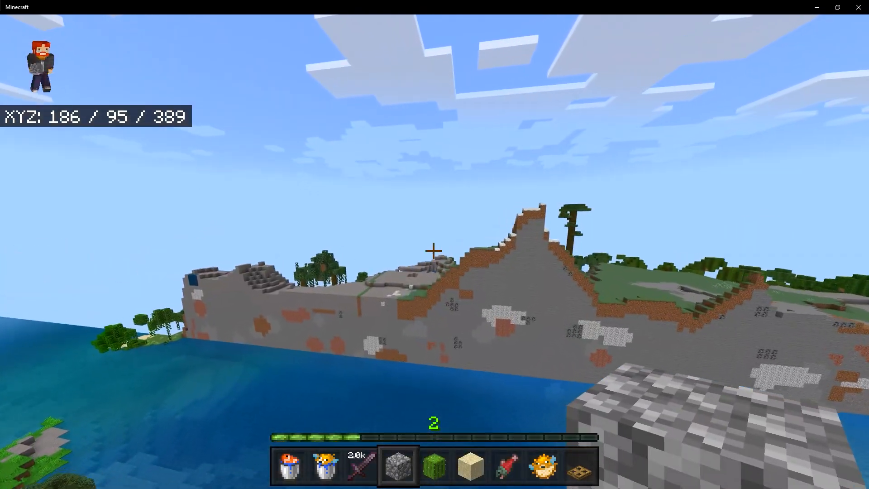
key(w)
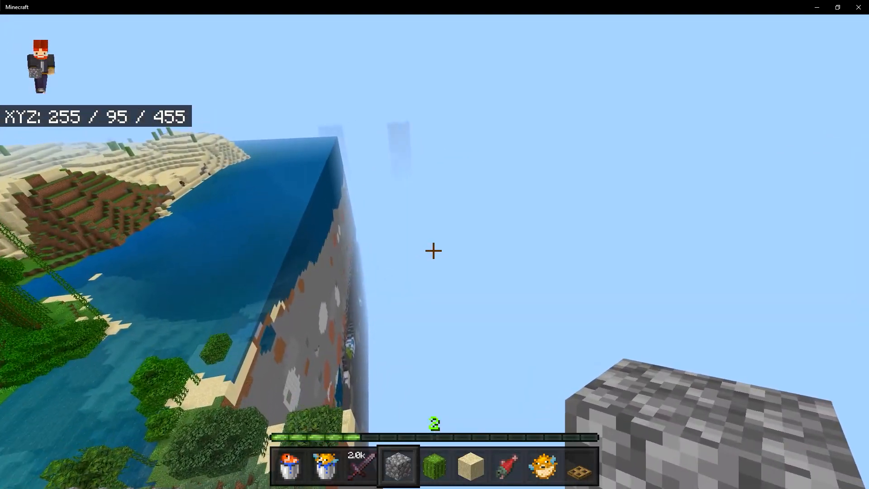
key(w)
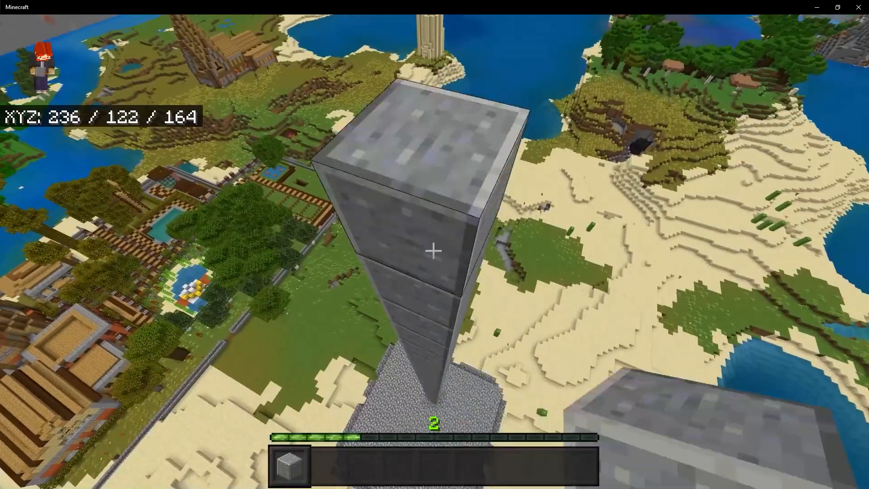
Climb beside the stone pillar, breaking its top block, until reaching the 400-block height limit.
key(space)
key(space)
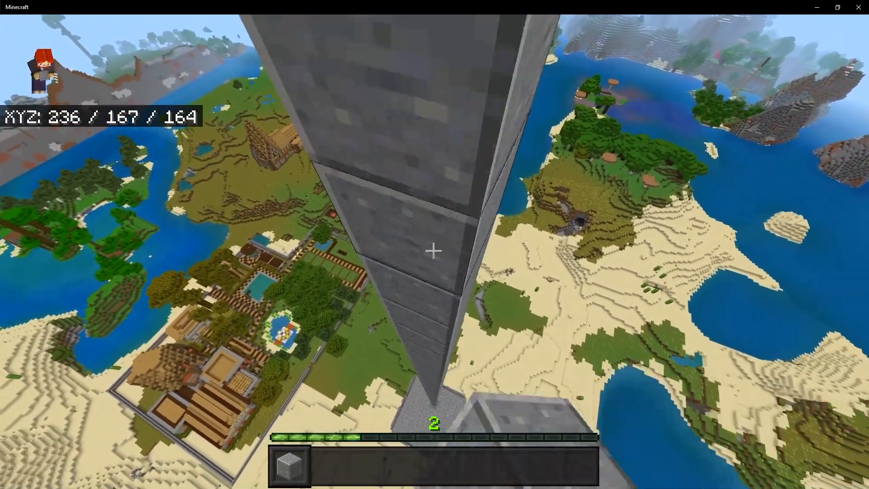
key(space)
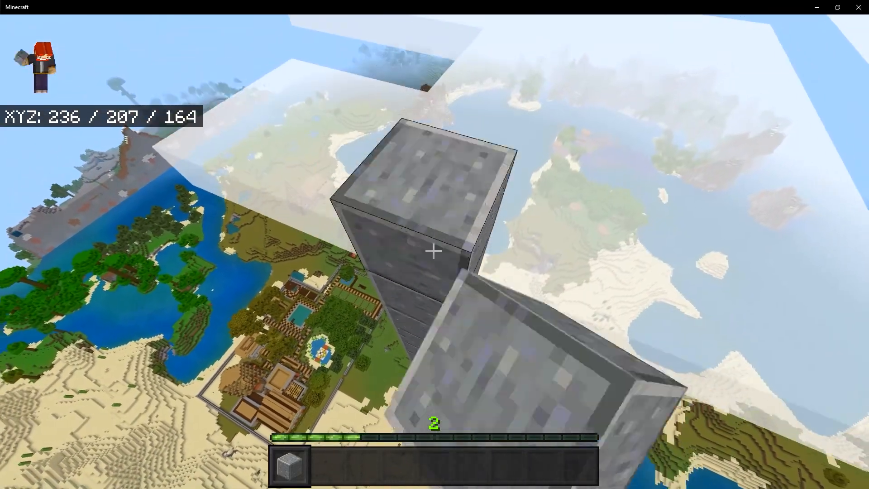
key(space)
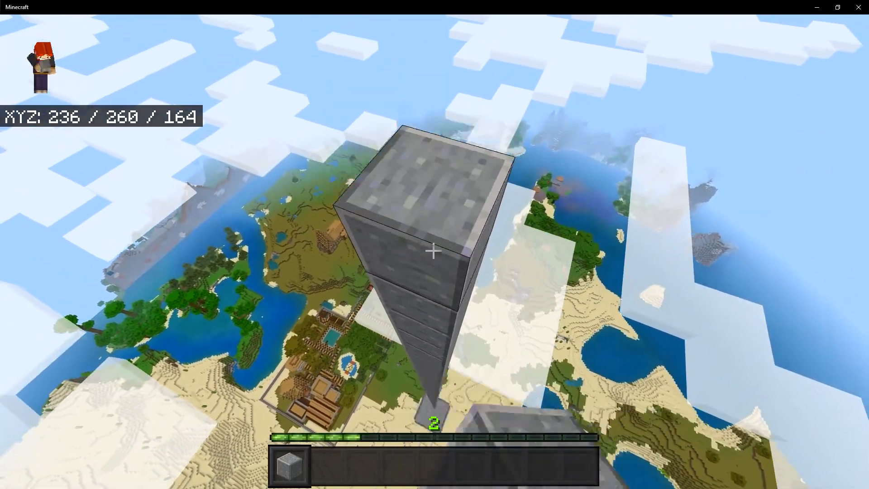
key(space)
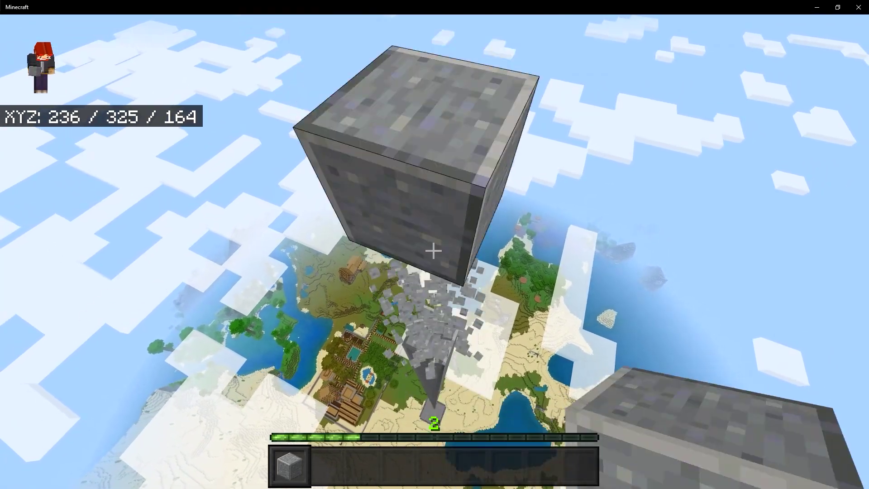
click(433, 251)
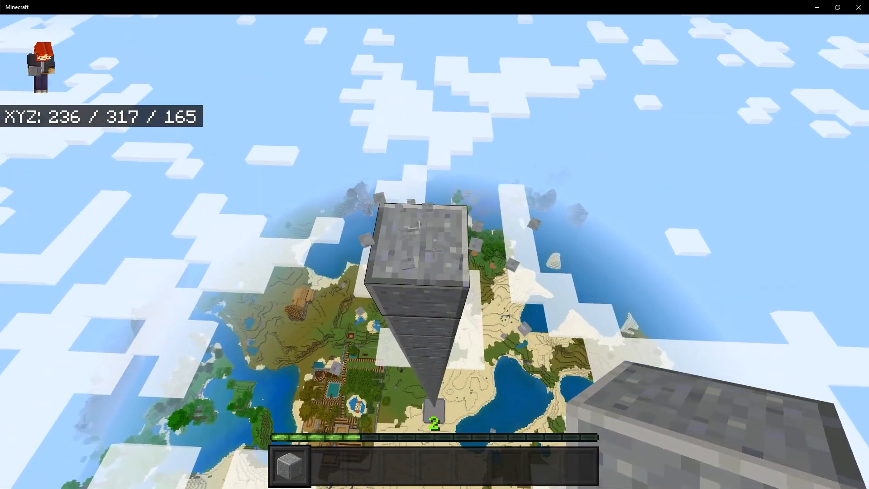
key(space)
key(space)
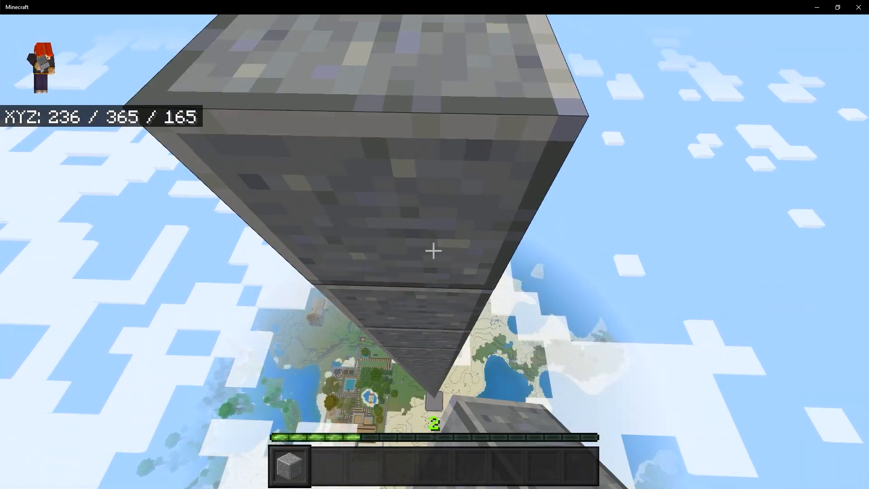
key(space)
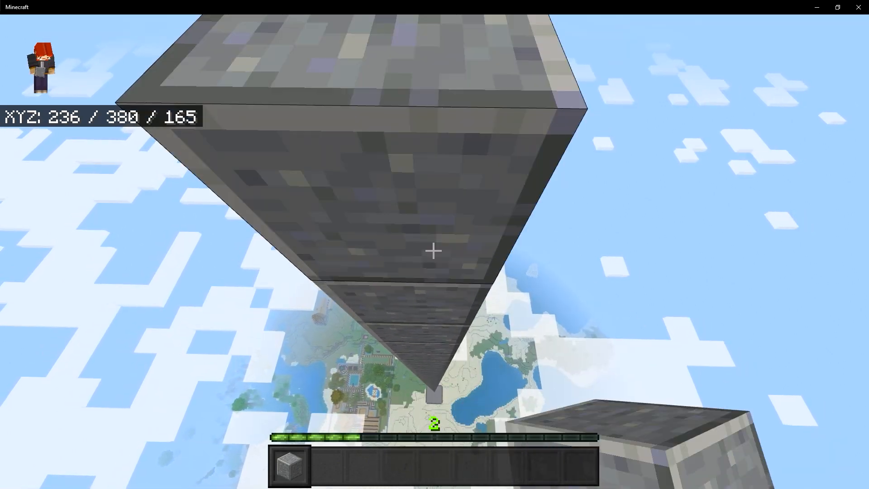
key(space)
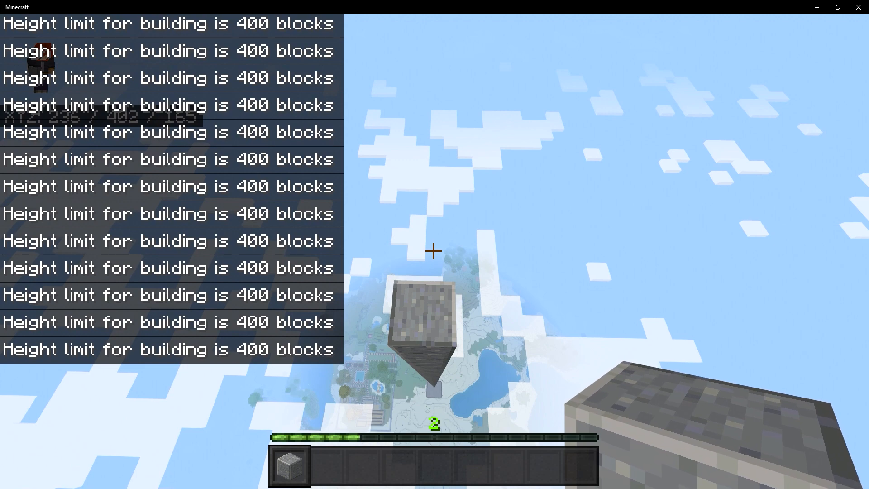
key(shift)
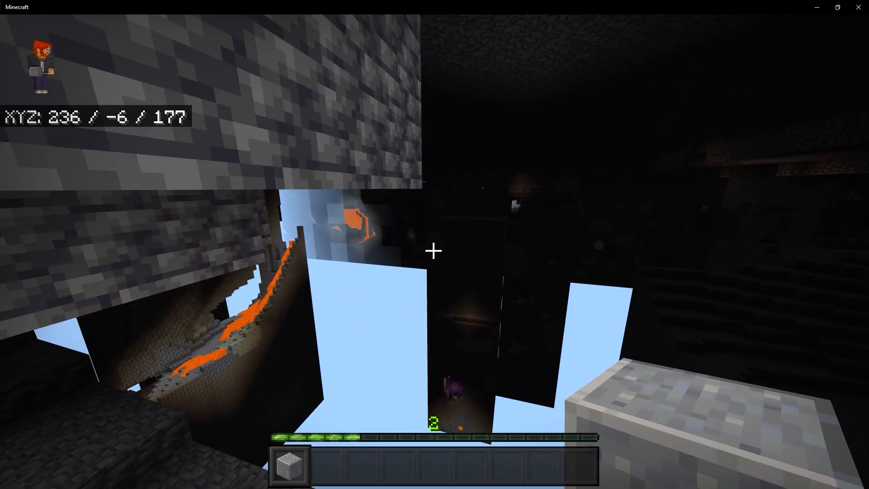
Move through the underground cave and try placing a block below the -80 minimum height.
key(w)
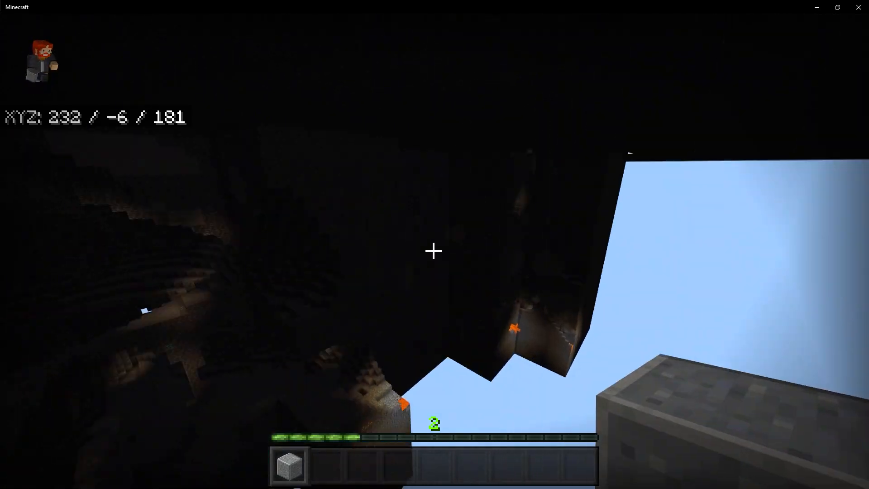
key(w)
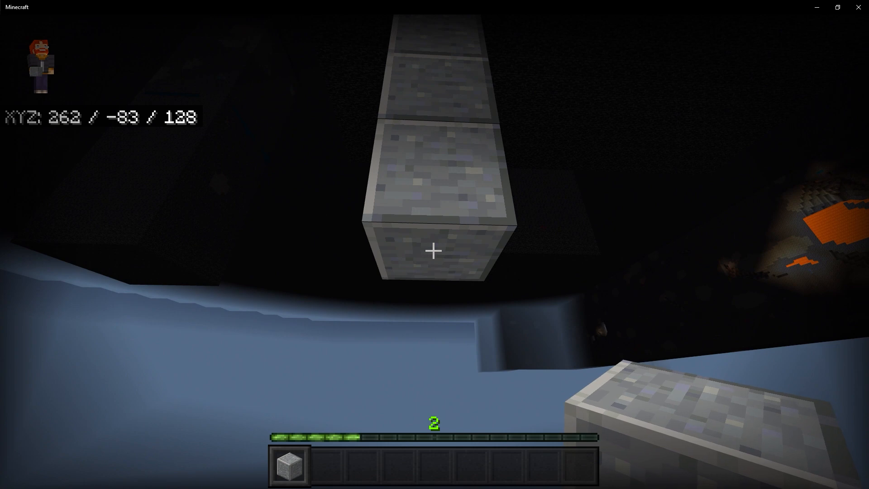
right_click(433, 250)
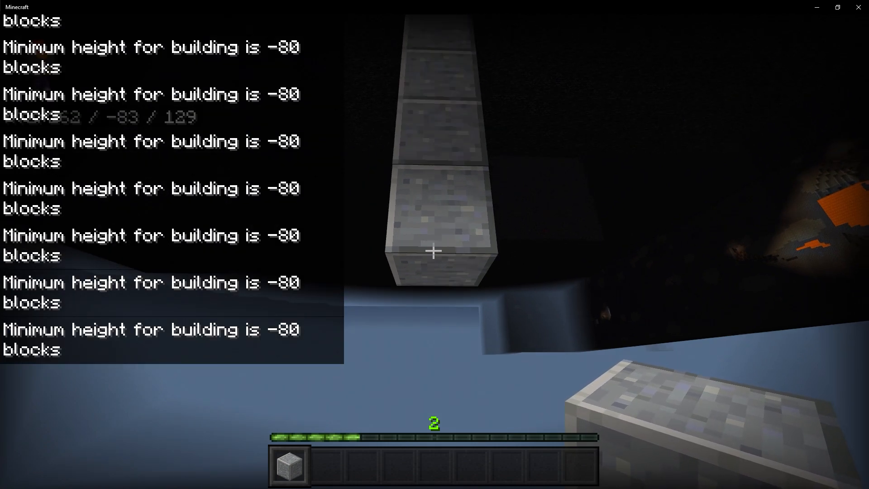
key(s)
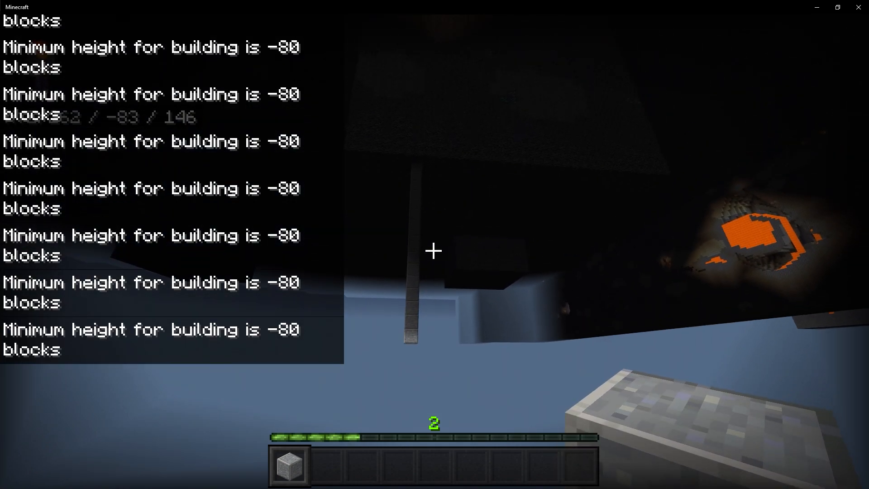
Fly up through the cavern past lava toward the opening onto the void and the lit spawner.
key(space)
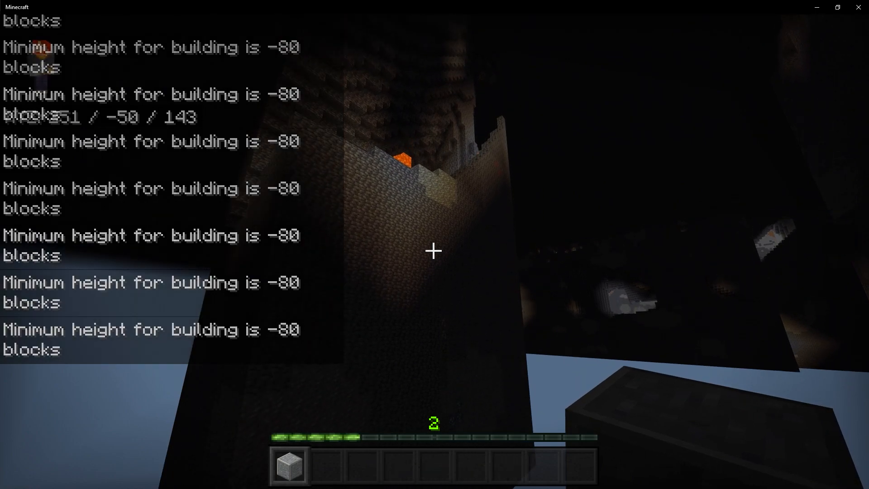
key(w)
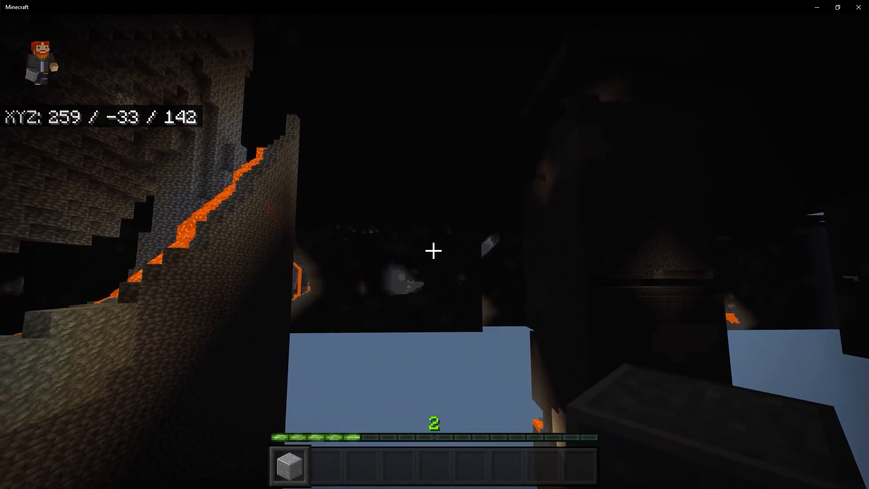
key(w)
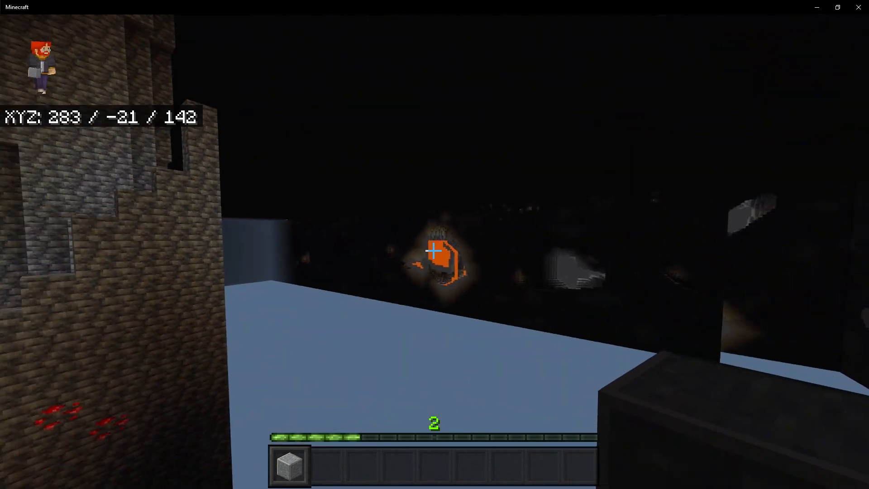
key(w)
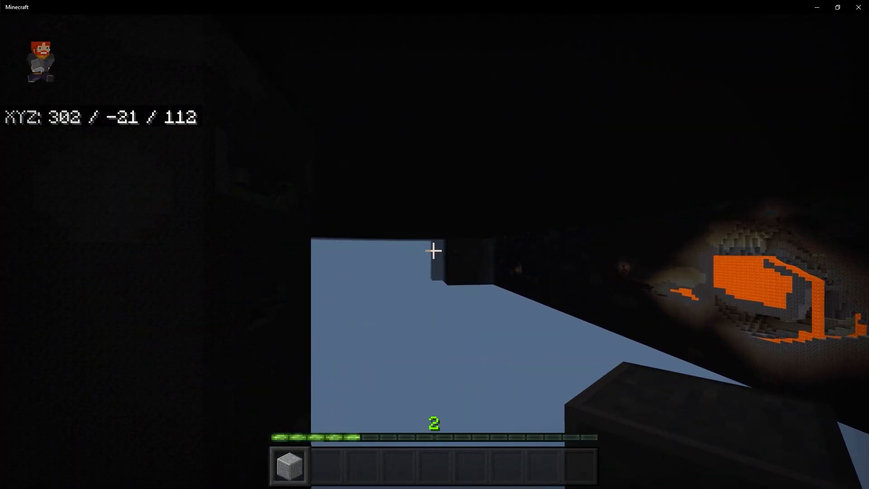
key(w)
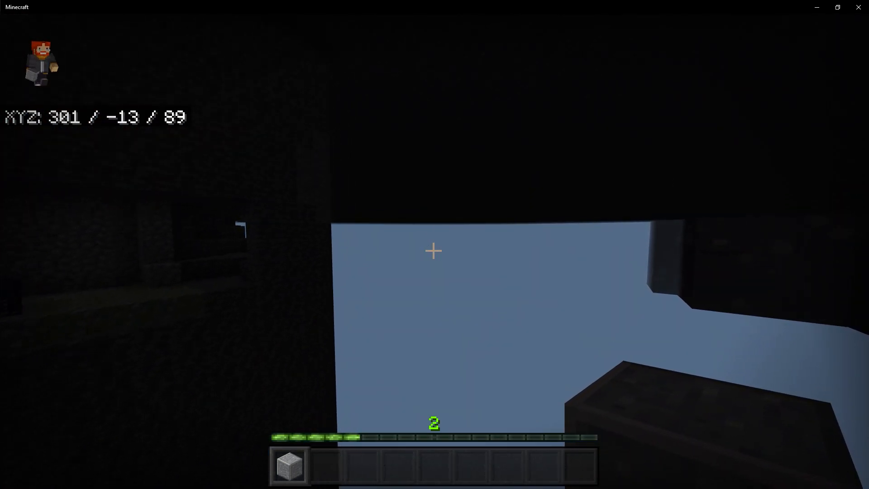
key(w)
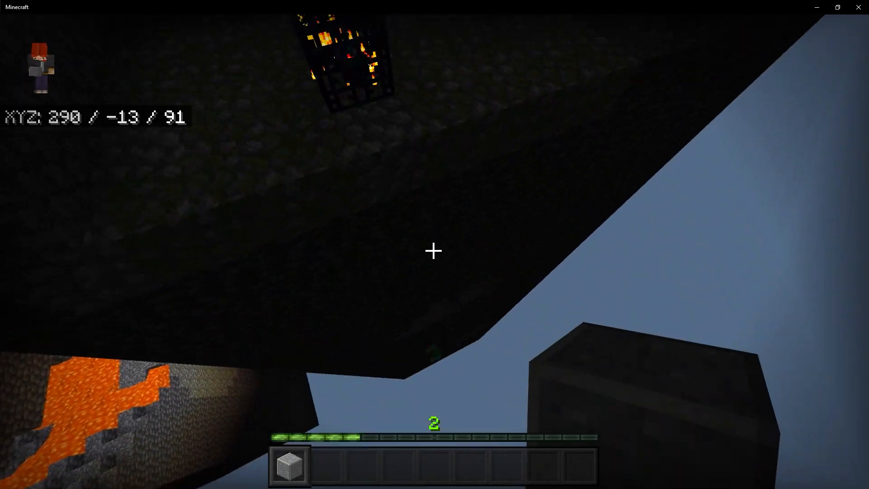
scroll(434, 305, down, 1)
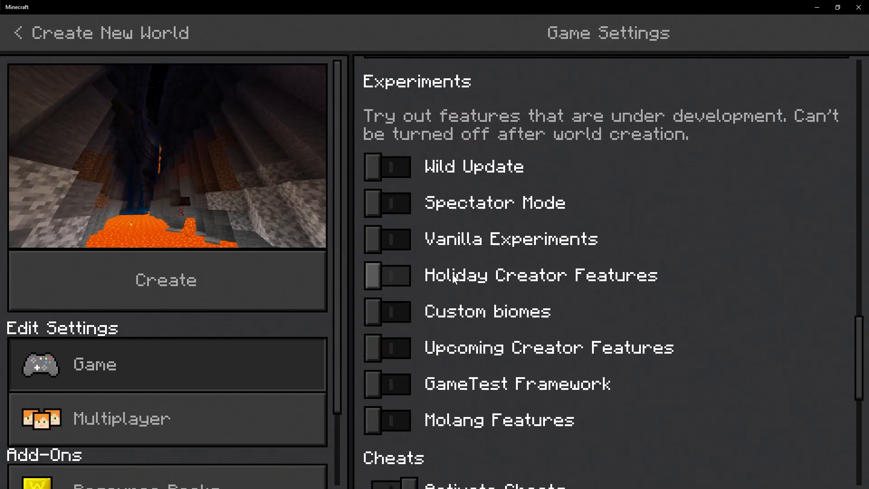
Enable Holiday Creator Features and Upcoming Creator Features experiments for the new world.
click(442, 266)
click(412, 314)
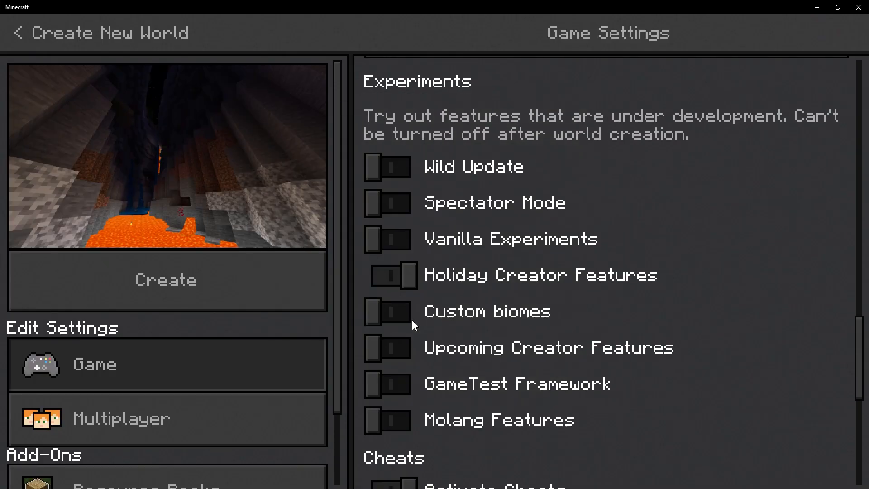
click(415, 343)
Go to the new world's game settings and bring up the seed template picker.
click(140, 428)
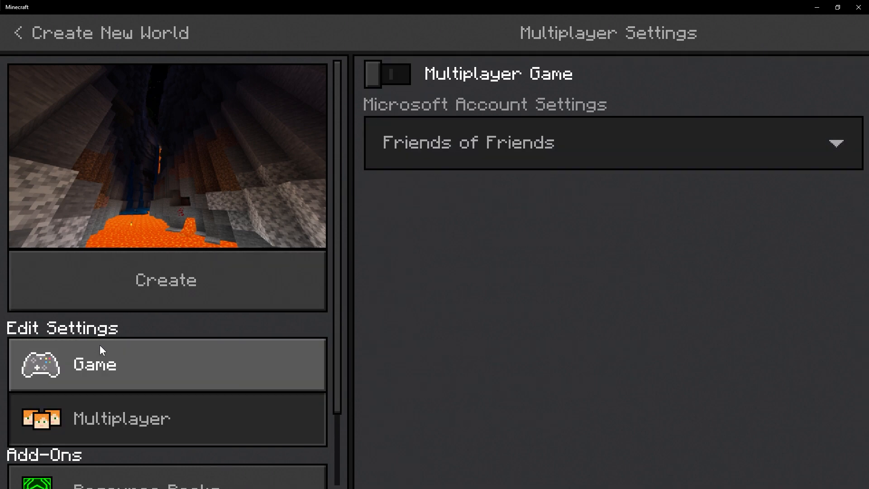
click(130, 342)
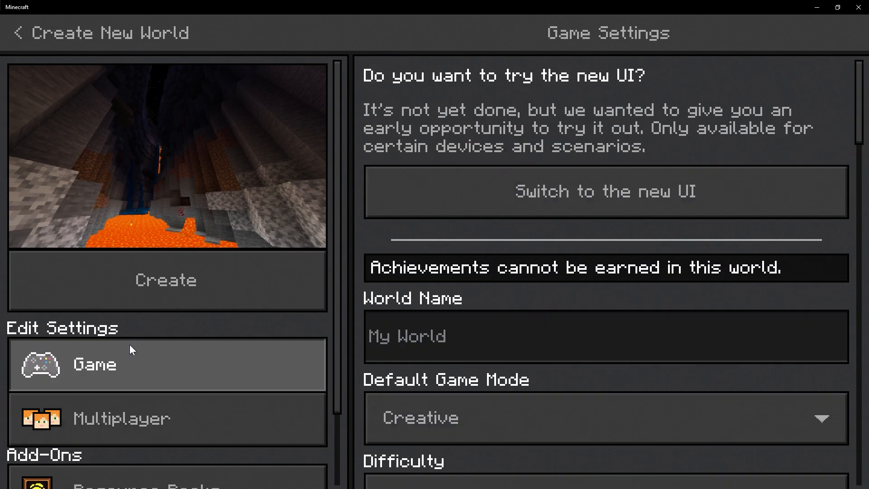
scroll(543, 246, down, 1)
scroll(553, 235, down, 4)
scroll(553, 235, down, 3)
scroll(553, 235, down, 3)
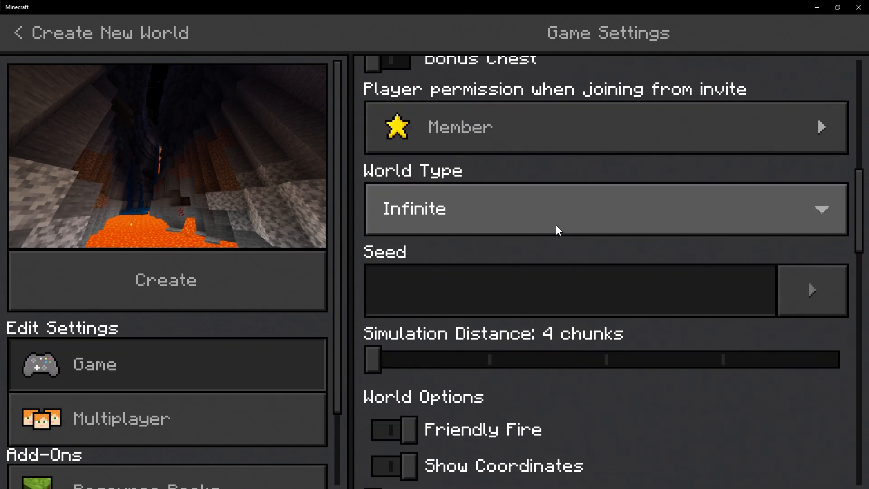
scroll(652, 249, down, 1)
click(808, 237)
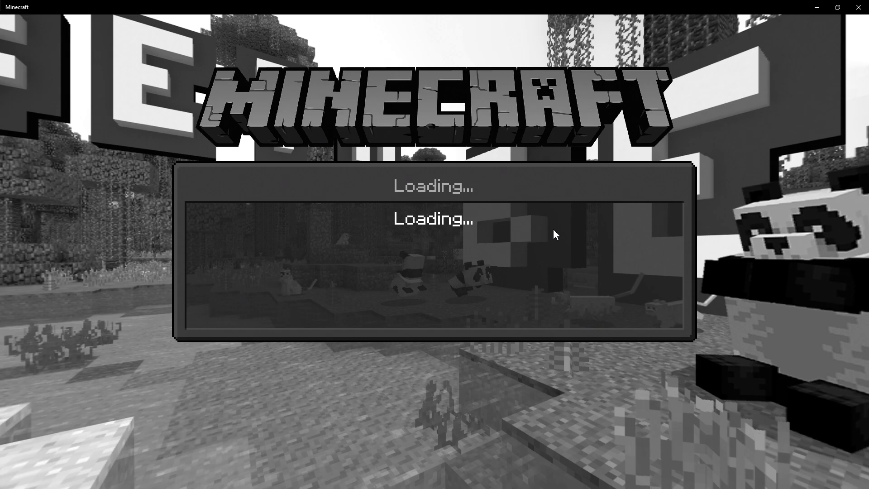
Save and quit the Desert Village world, then relaunch it with DimTest BP active.
key(Escape)
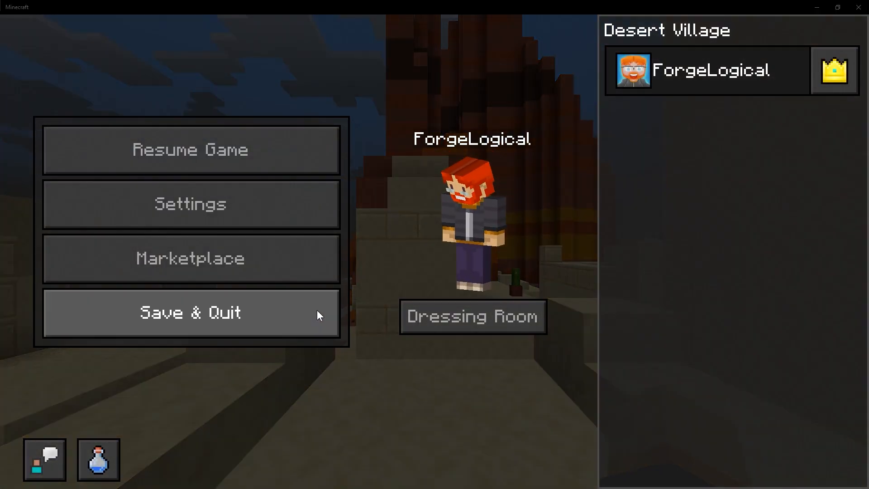
click(315, 311)
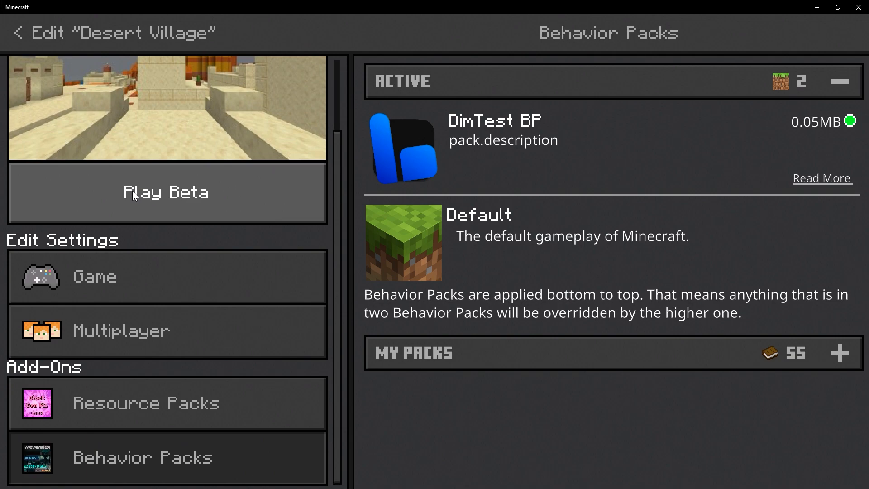
click(133, 191)
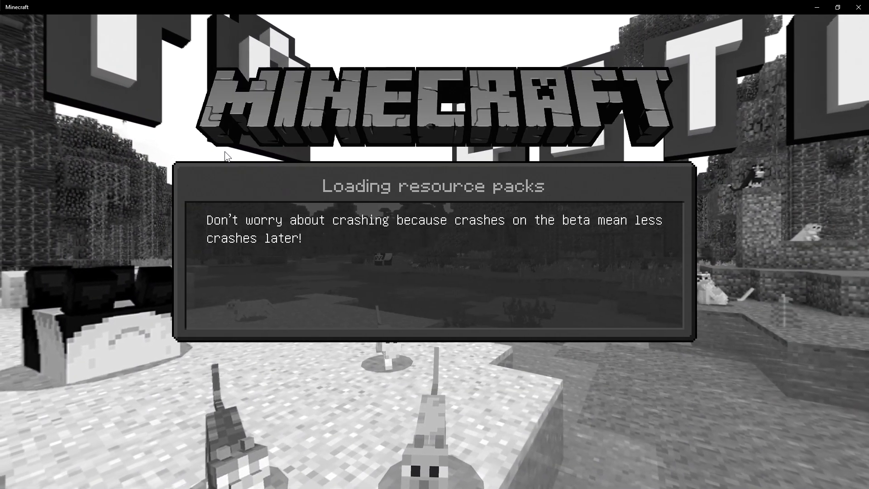
Fly above the desert village, out over the water edge and around the terracotta spires.
key(space)
key(space)
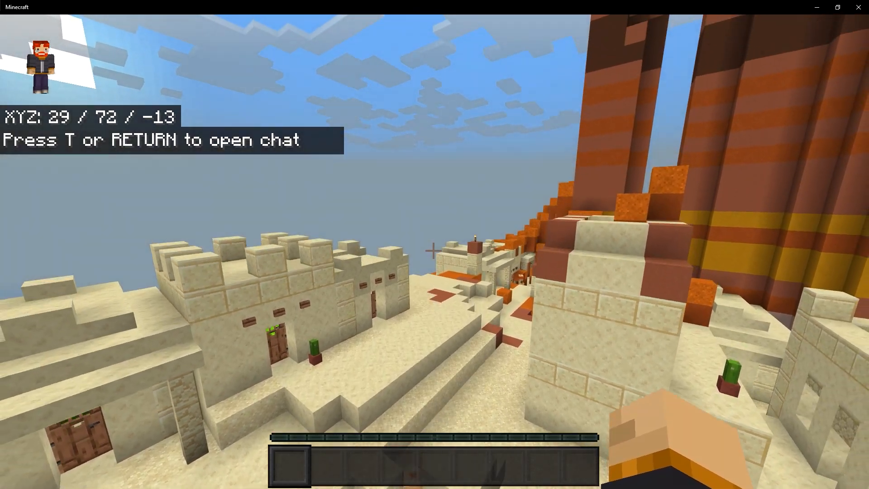
key(w)
key(w)
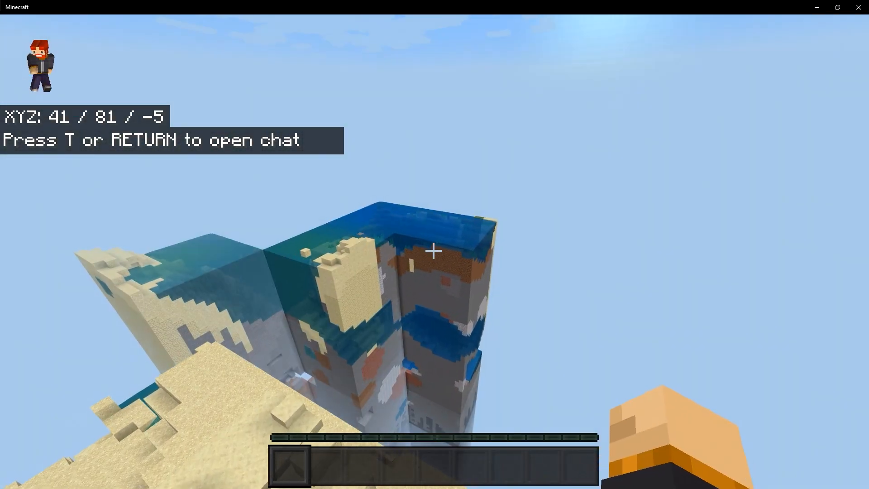
key(w)
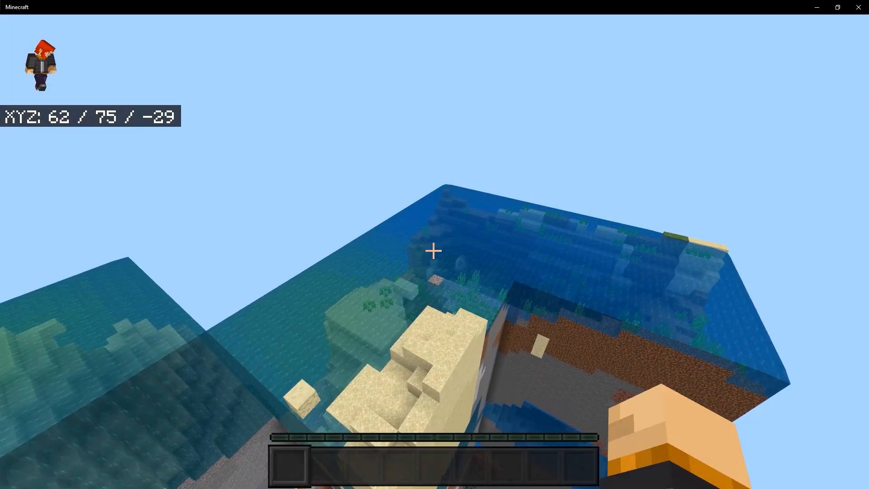
key(w)
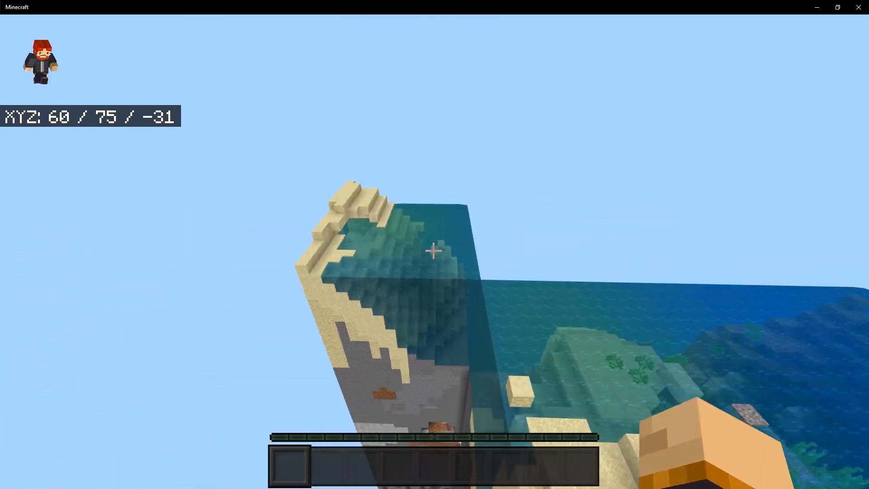
key(space)
key(w)
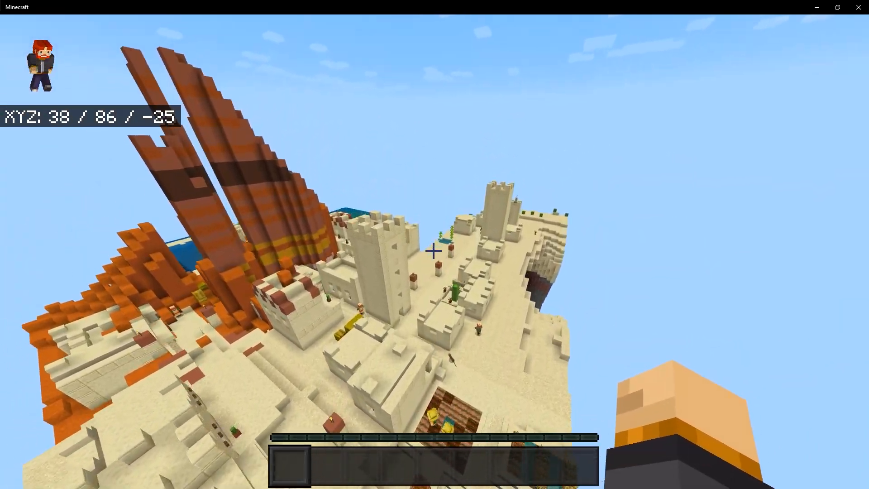
key(w)
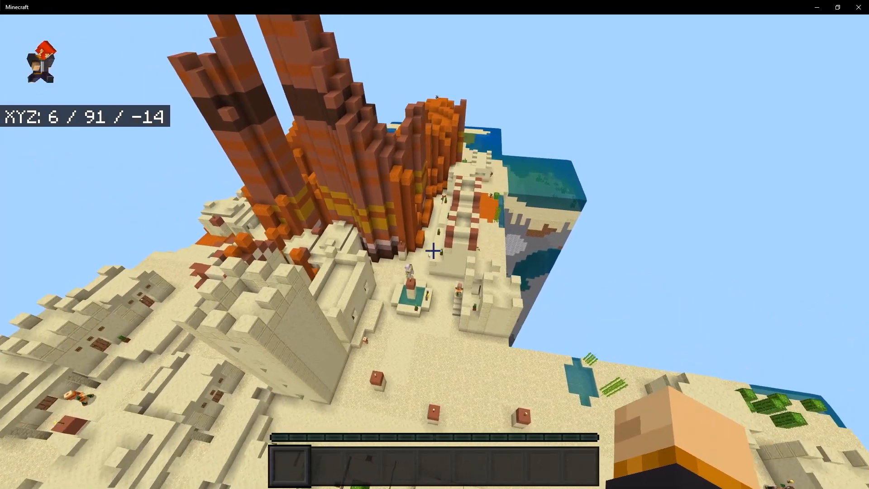
key(w)
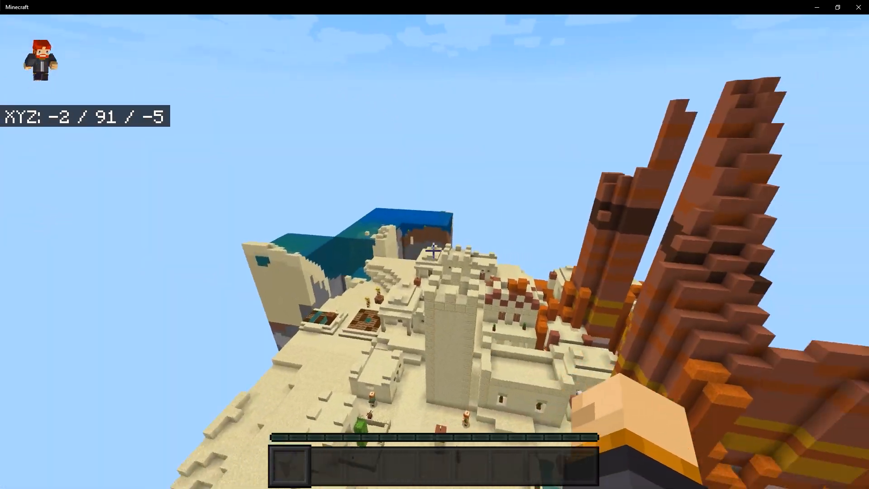
key(w)
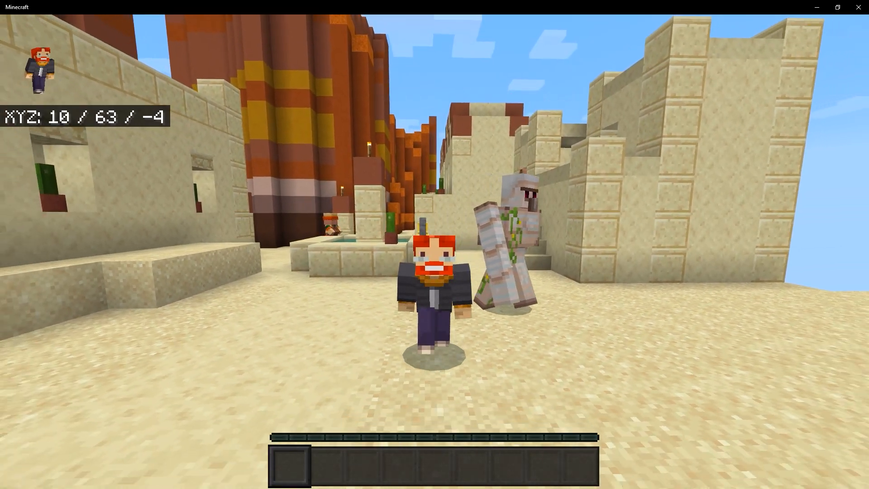
Walk past the sandstone walls to the village's edge and view the cut-off sandy cliff over void.
key(w)
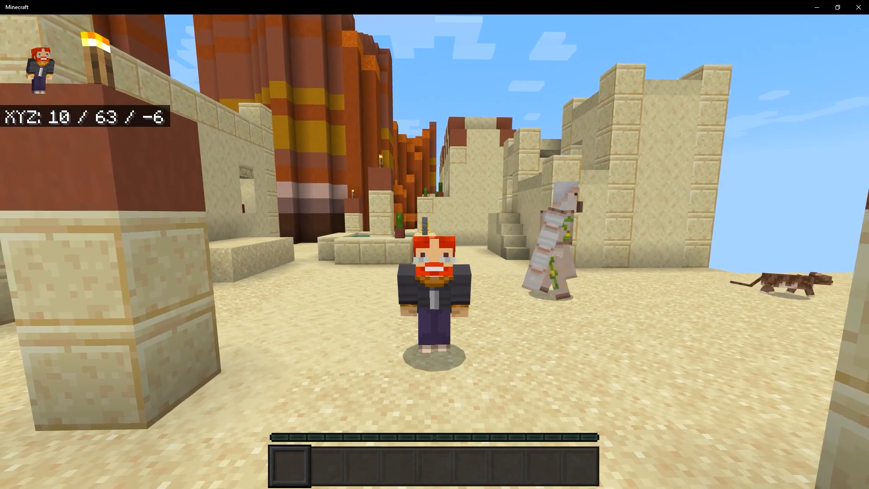
key(w)
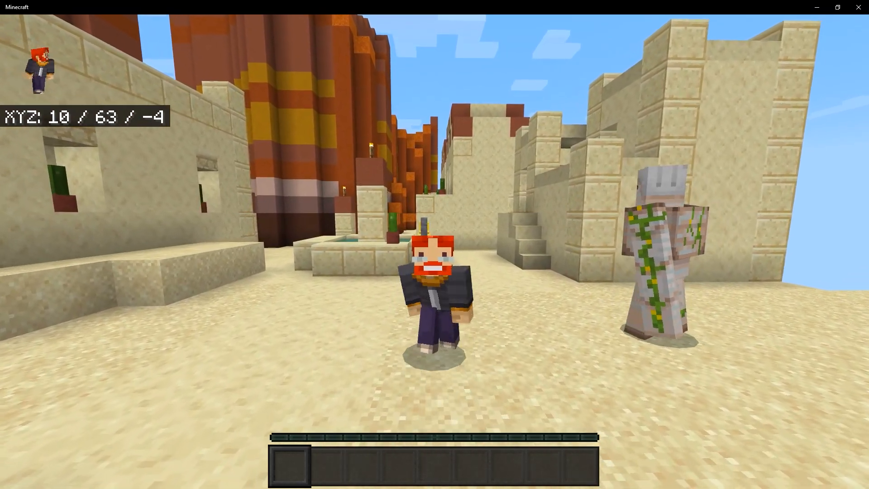
key(w)
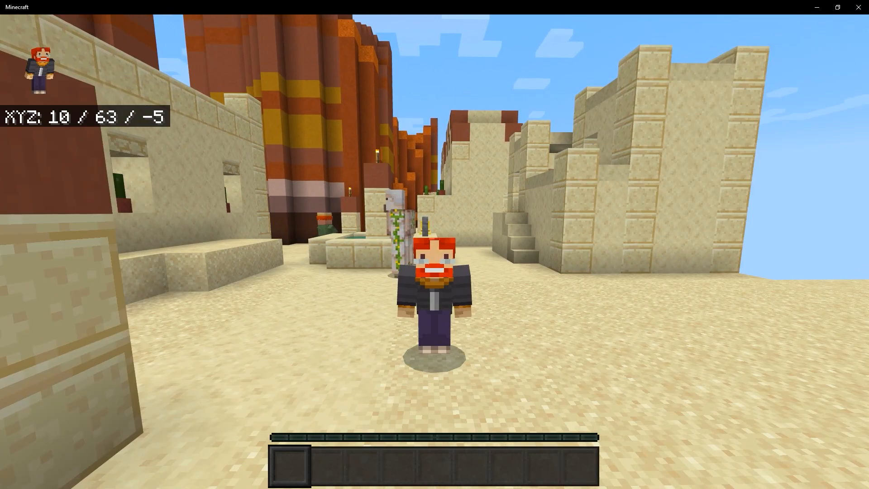
key(w)
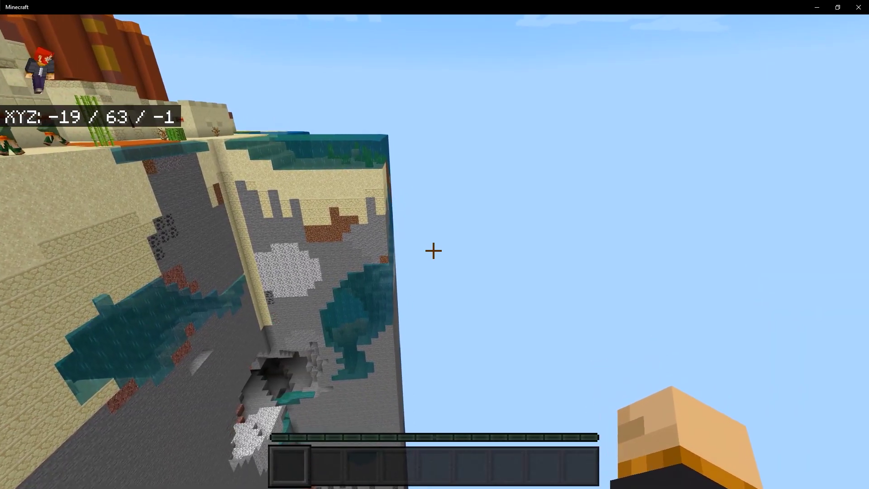
key(w)
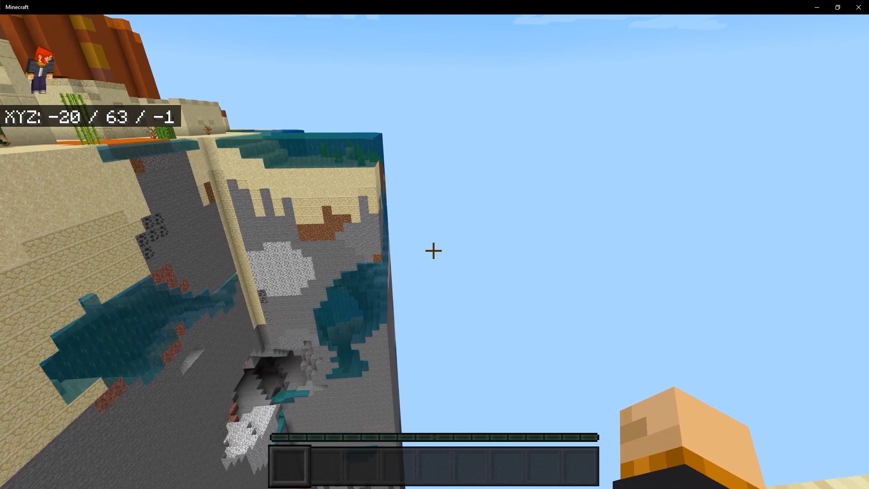
key(w)
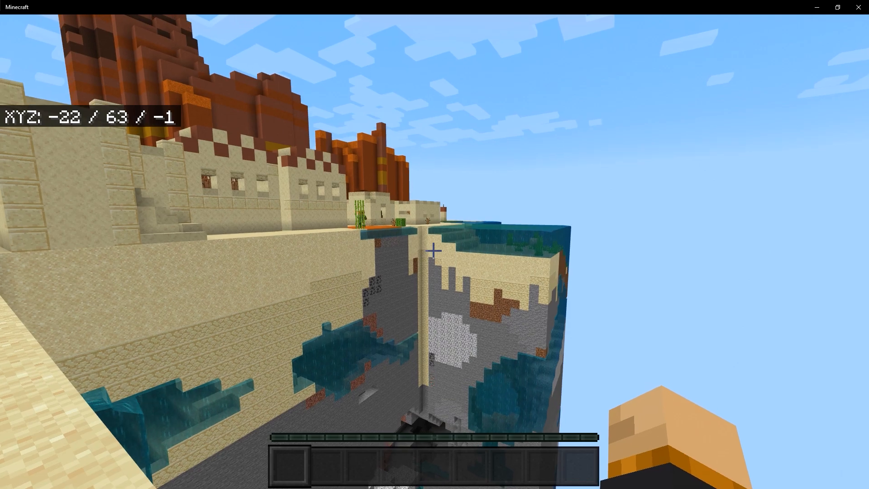
Quit the world, deactivate DimTest BP despite the warning, and relaunch Desert Village.
key(Escape)
click(235, 314)
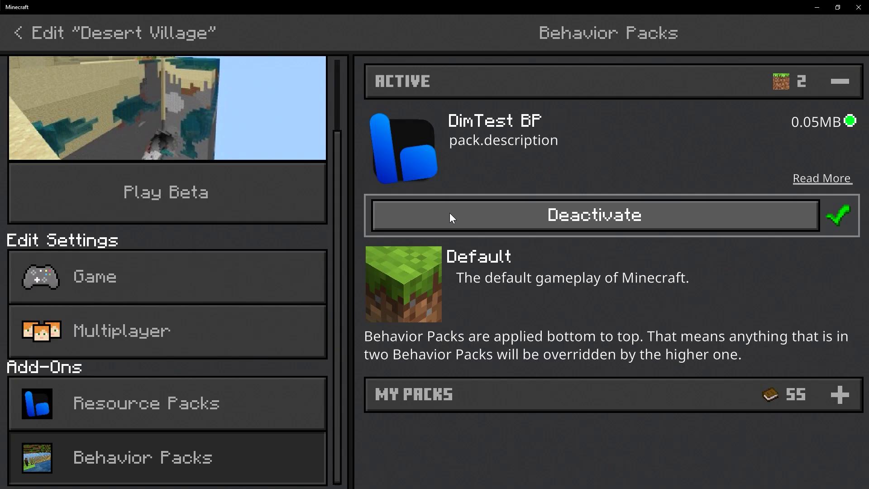
click(450, 216)
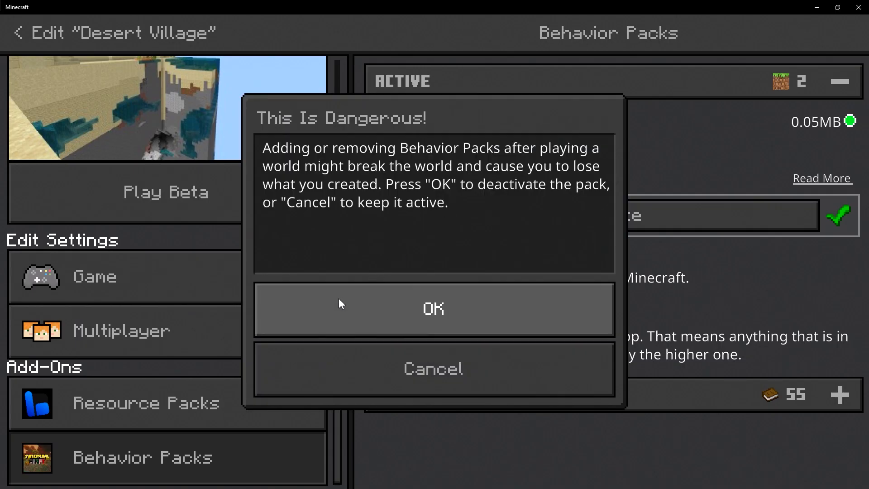
click(338, 300)
click(174, 193)
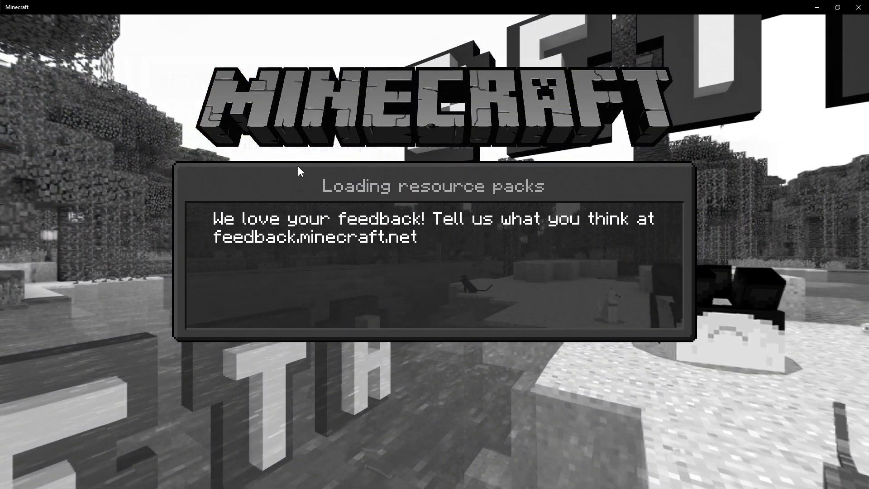
Fly up over the desert to see continuous desert and sea stretching beyond the village.
key(w)
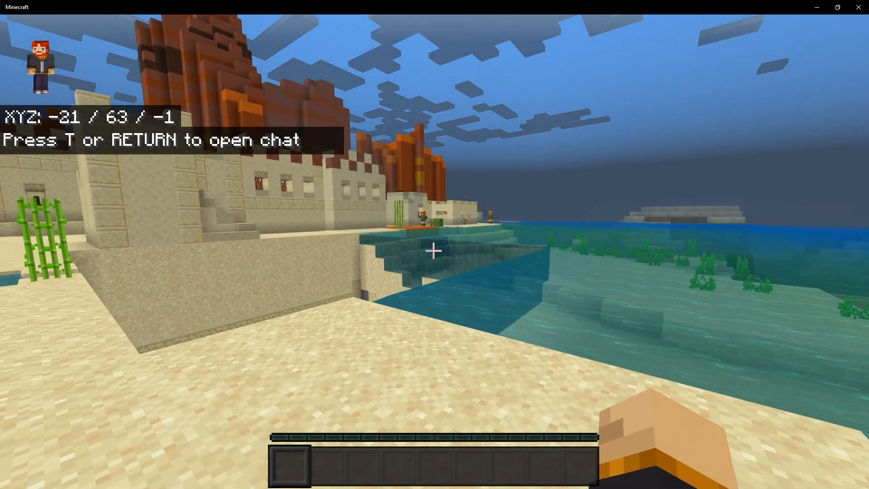
key(w)
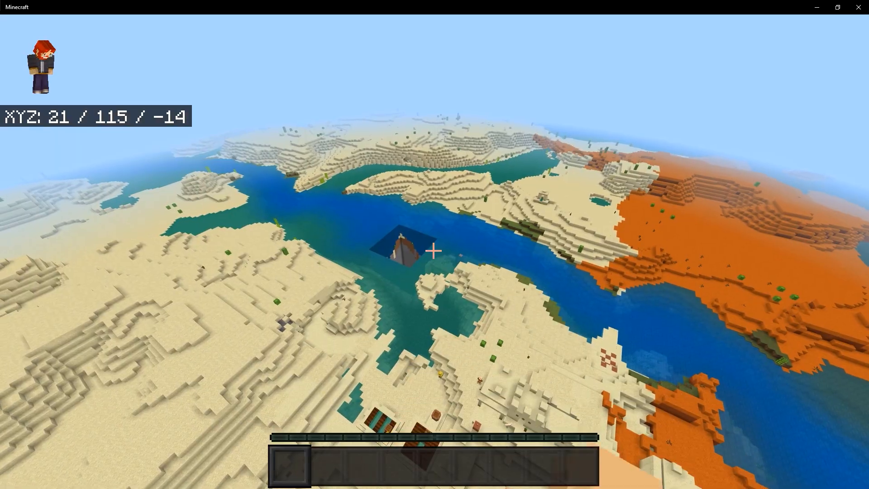
key(w)
key(w)
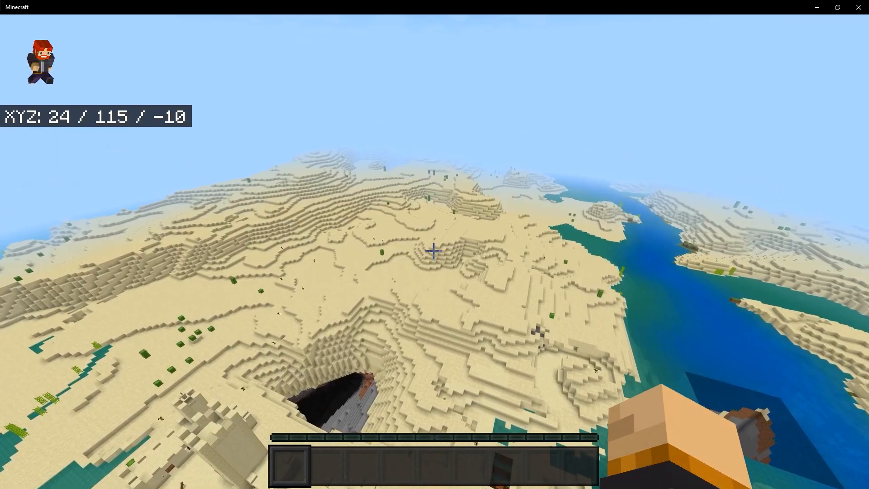
key(w)
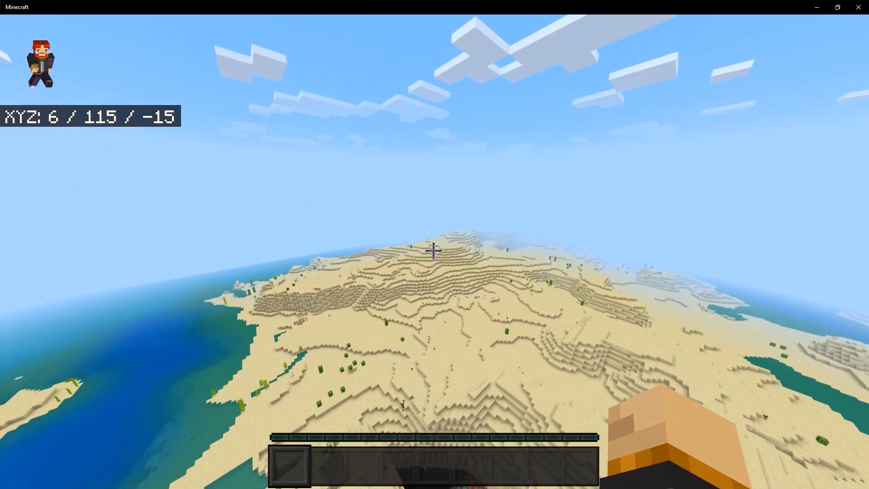
key(w)
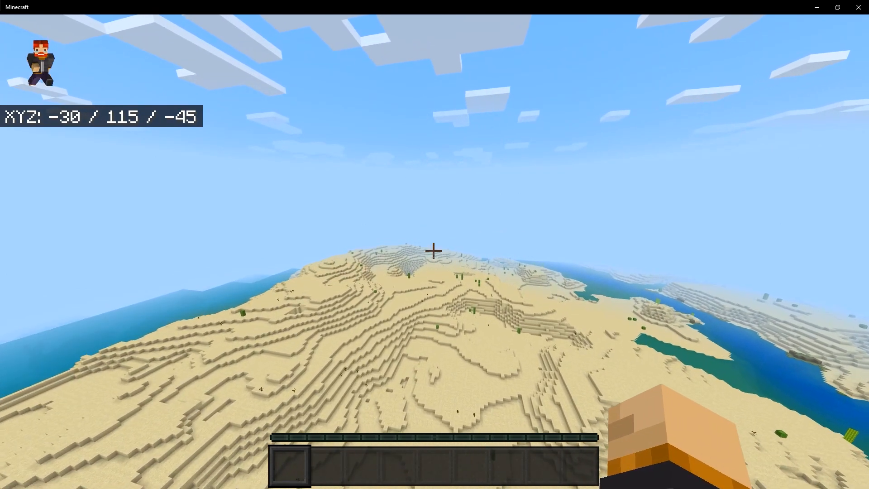
Walk and fly over the forested hillside where ordinary terrain extends in every direction.
key(w)
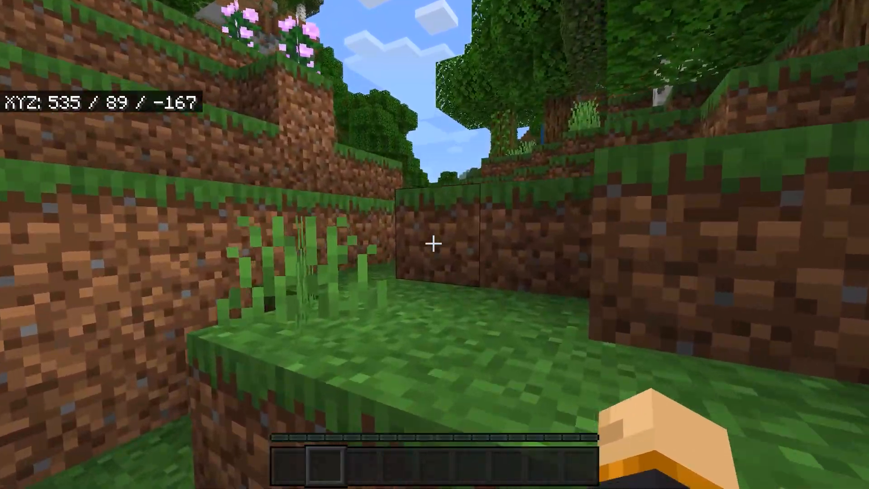
key(w)
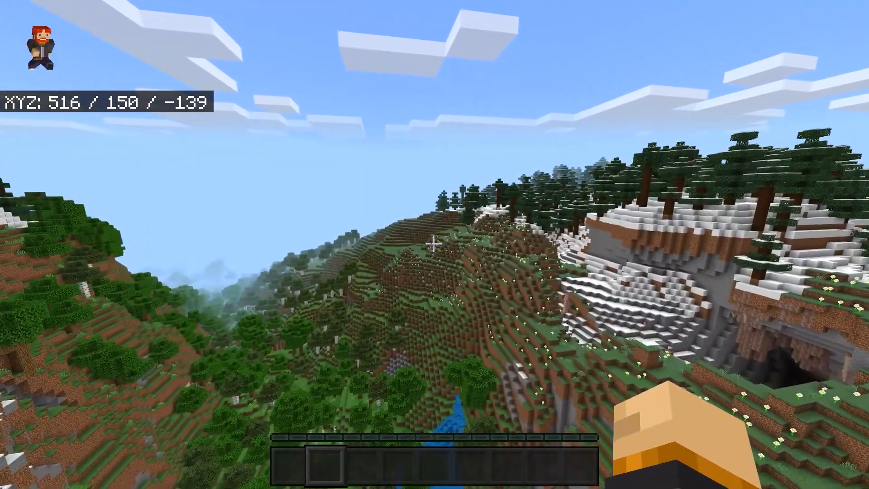
key(w)
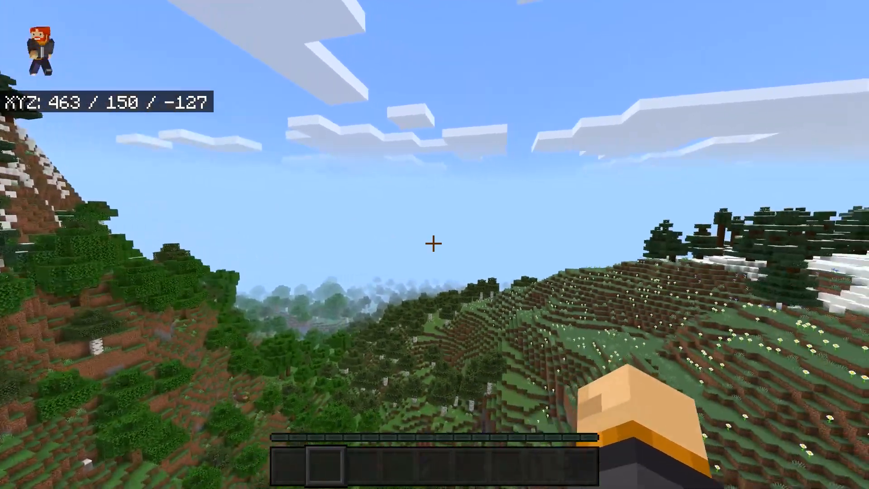